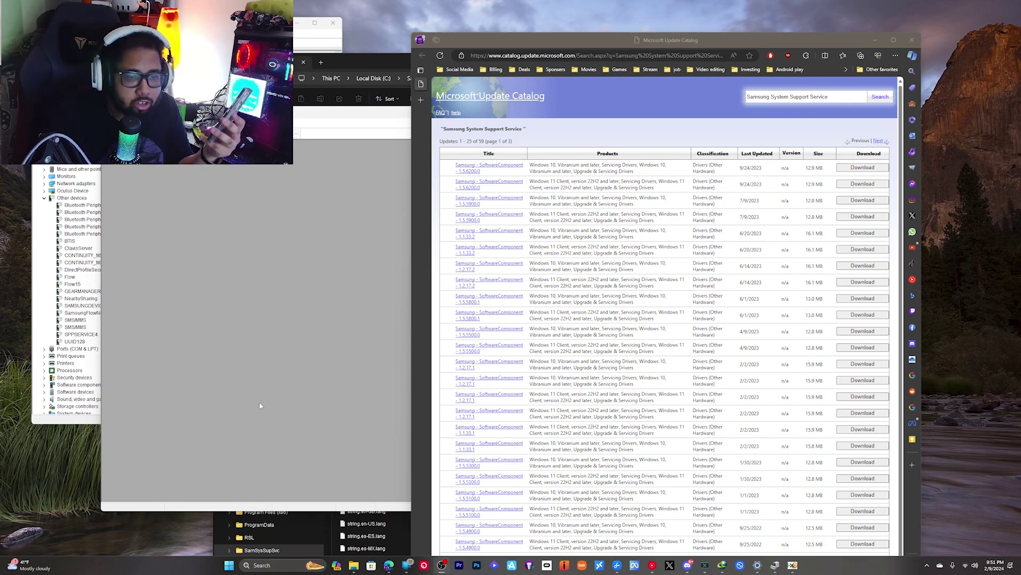
# - Open Multi control from the hidden system tray icons, and close the blank window
pyautogui.click(927, 565)
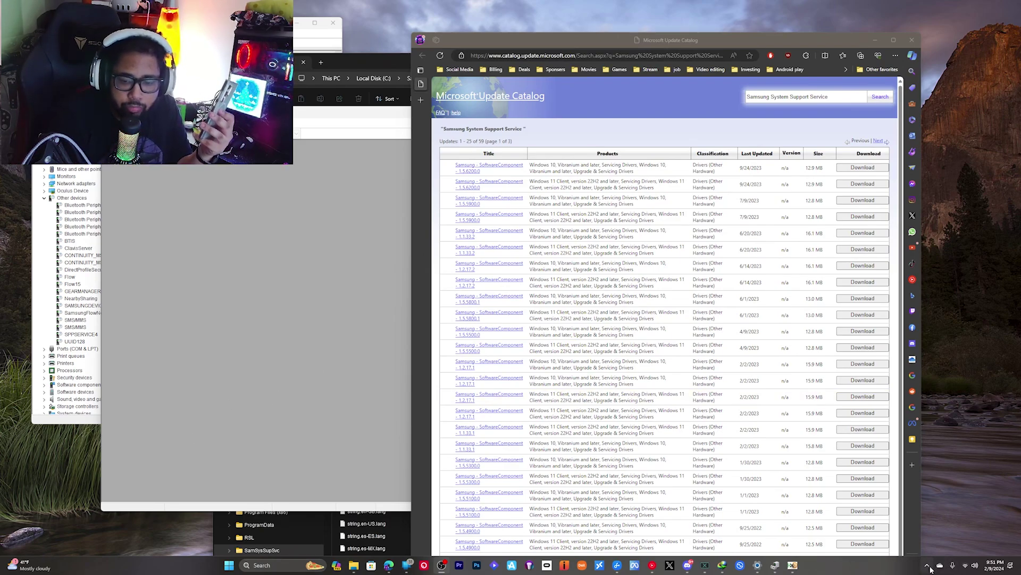
pyautogui.click(959, 494)
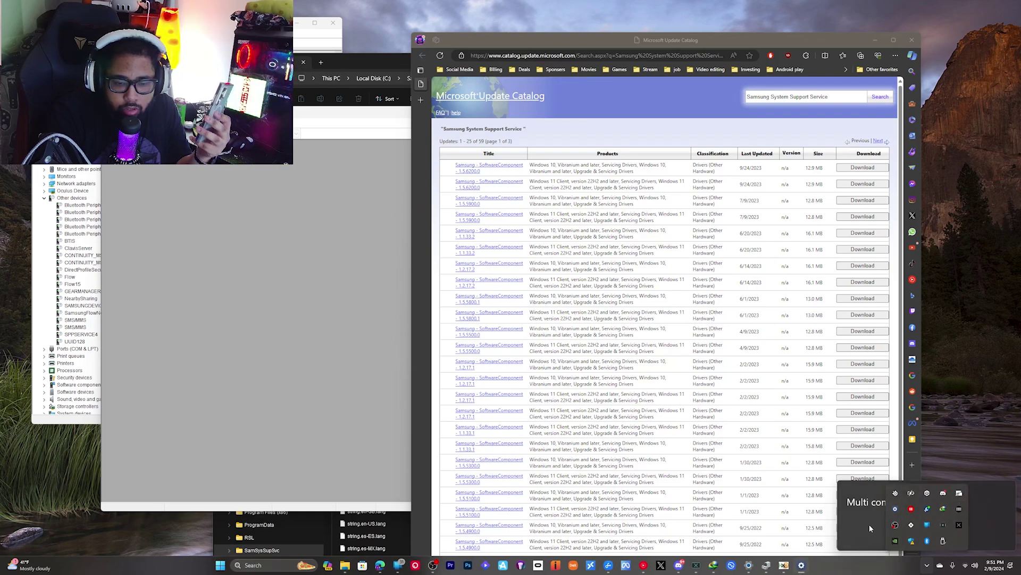
pyautogui.click(869, 523)
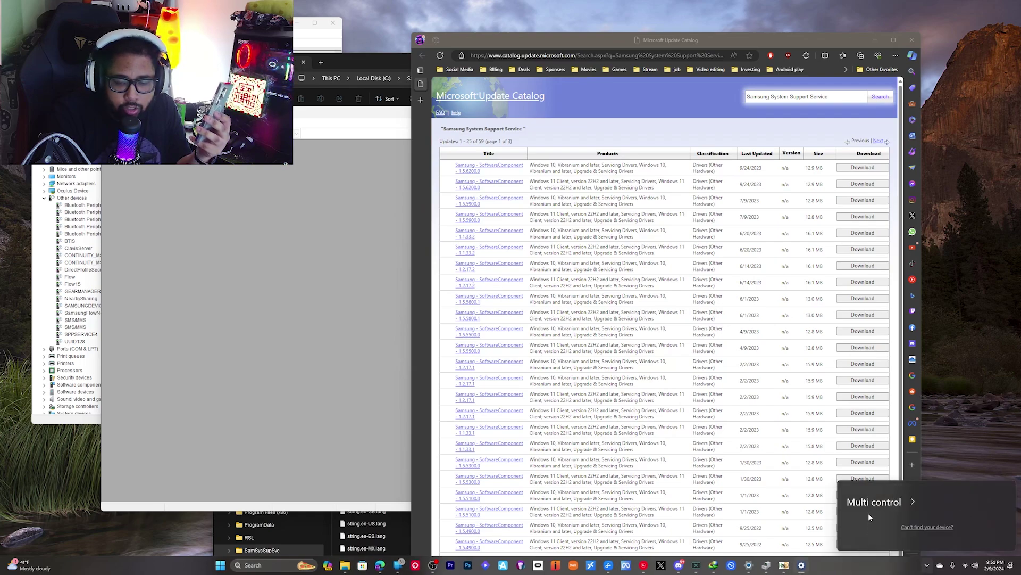
pyautogui.click(910, 502)
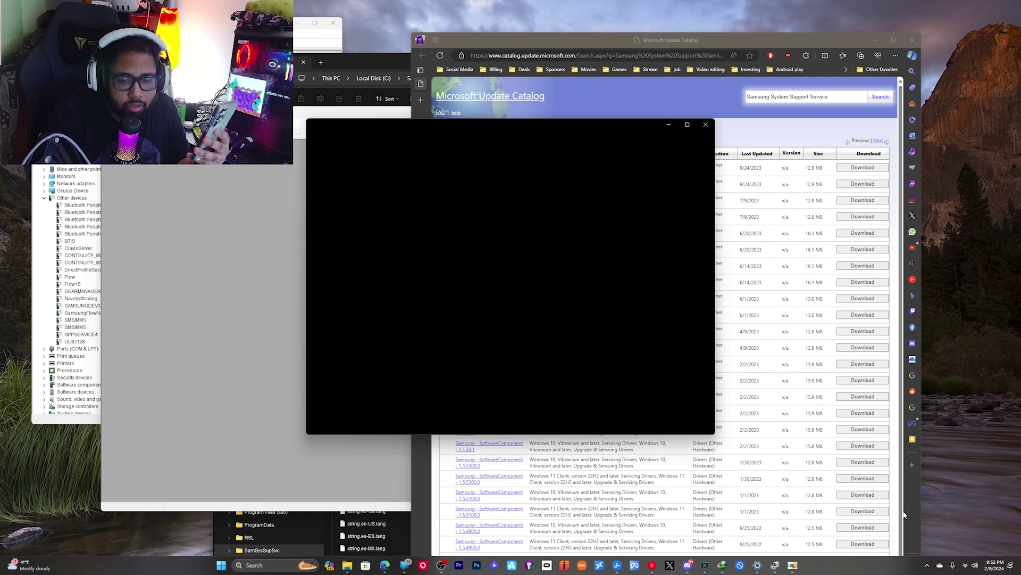
pyautogui.click(698, 125)
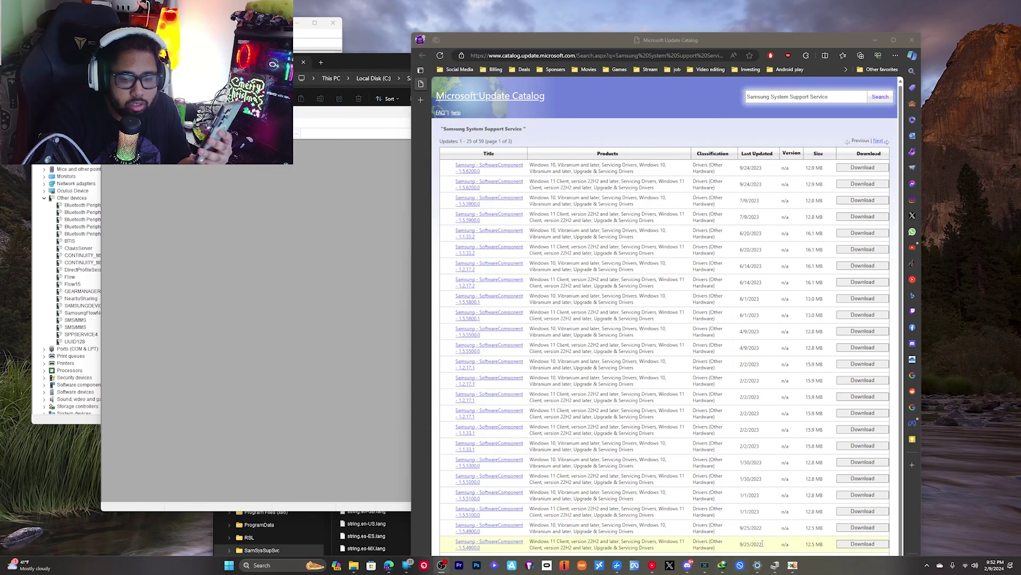
pyautogui.click(926, 566)
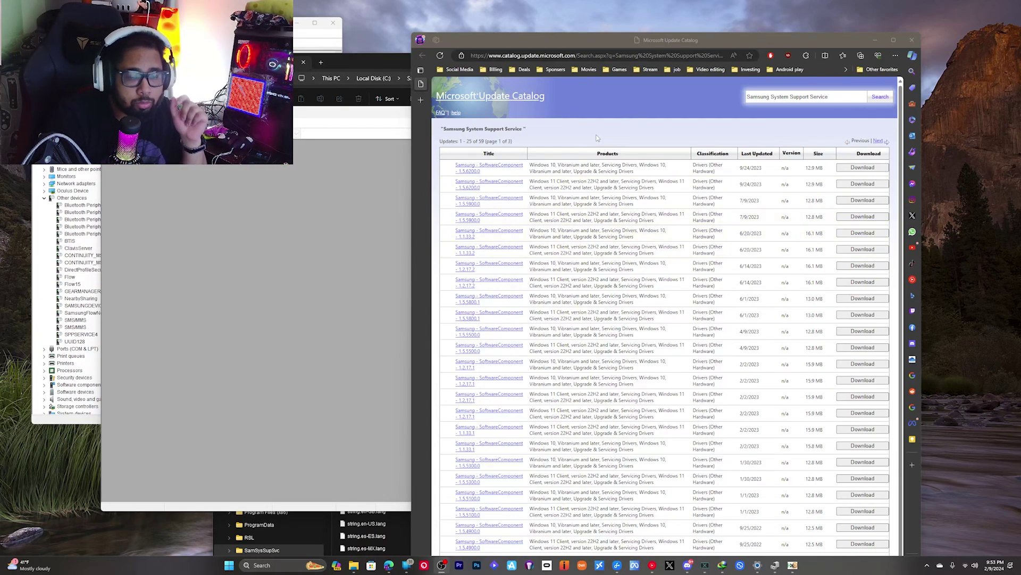
# - Download the Samsung SoftwareComponent 1.5.6200.0 package for Windows 11 Client, version 22H2, and open the downloaded cab file
pyautogui.moveTo(573, 43)
pyautogui.mouseDown()
pyautogui.moveTo(532, 35)
pyautogui.moveTo(560, 40)
pyautogui.mouseUp()
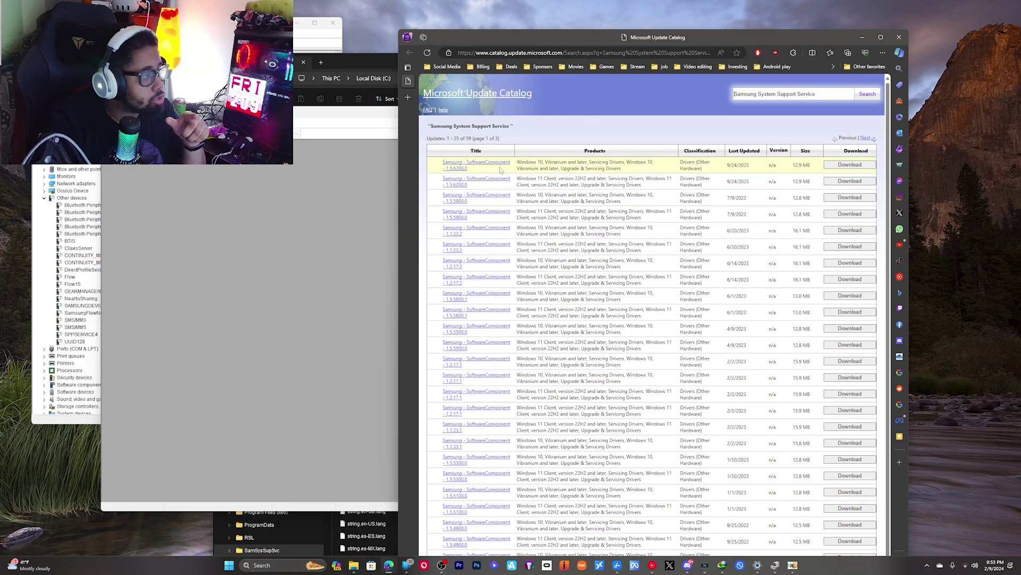
pyautogui.click(881, 37)
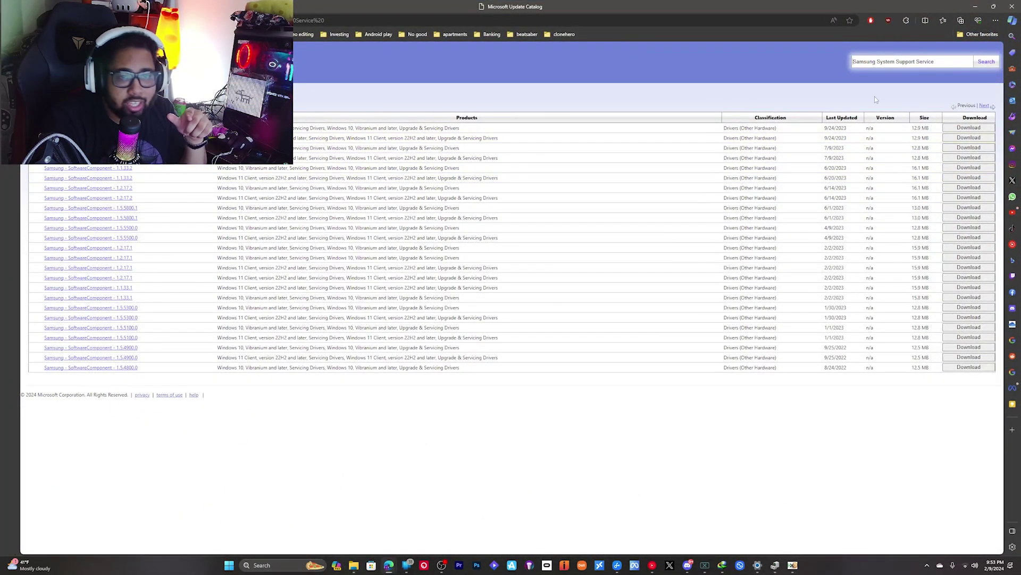
pyautogui.moveTo(639, 8); pyautogui.dragTo(679, 53)
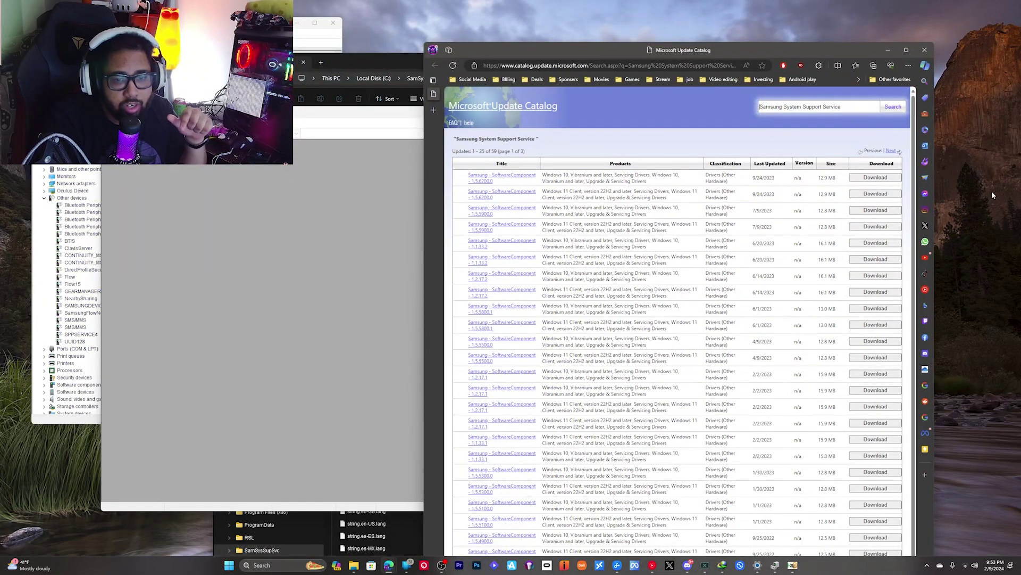
pyautogui.click(875, 193)
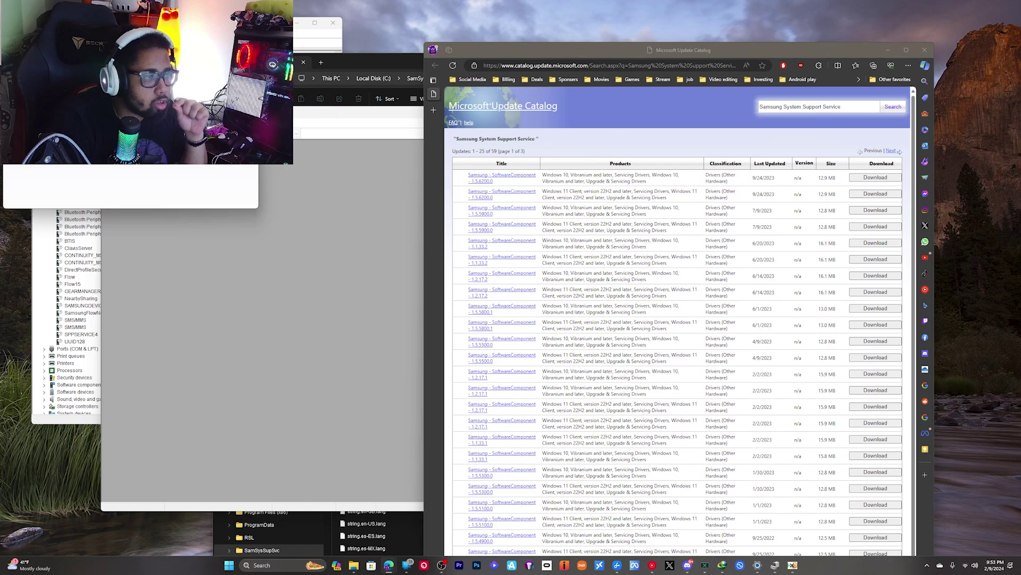
pyautogui.moveTo(96, 6); pyautogui.dragTo(550, 155)
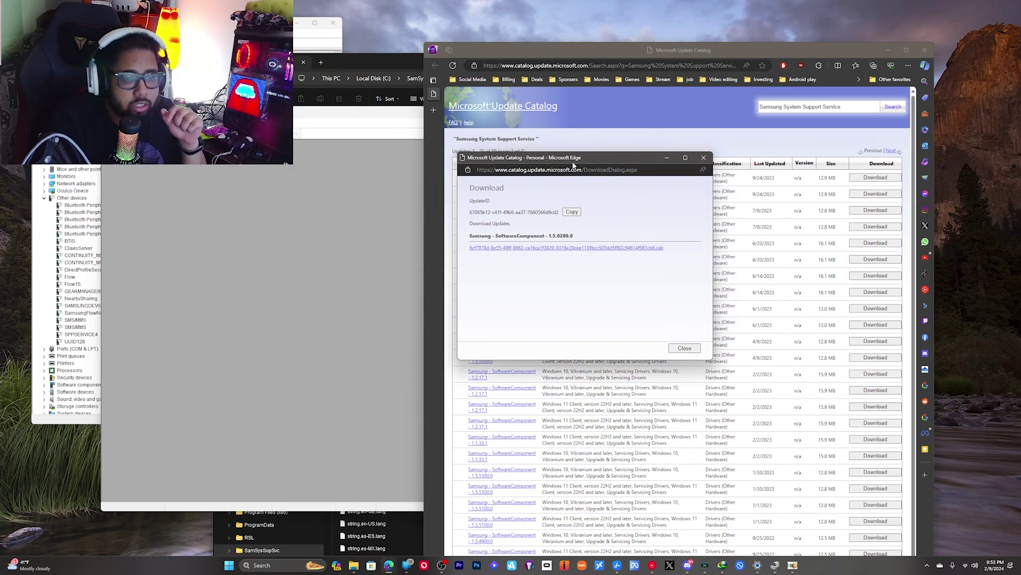
pyautogui.click(549, 248)
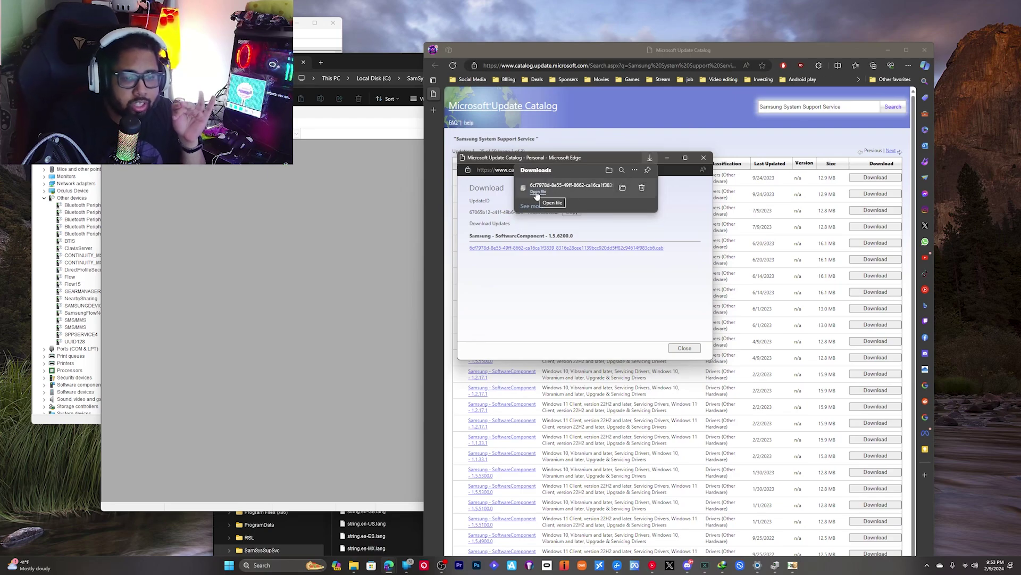
pyautogui.click(538, 193)
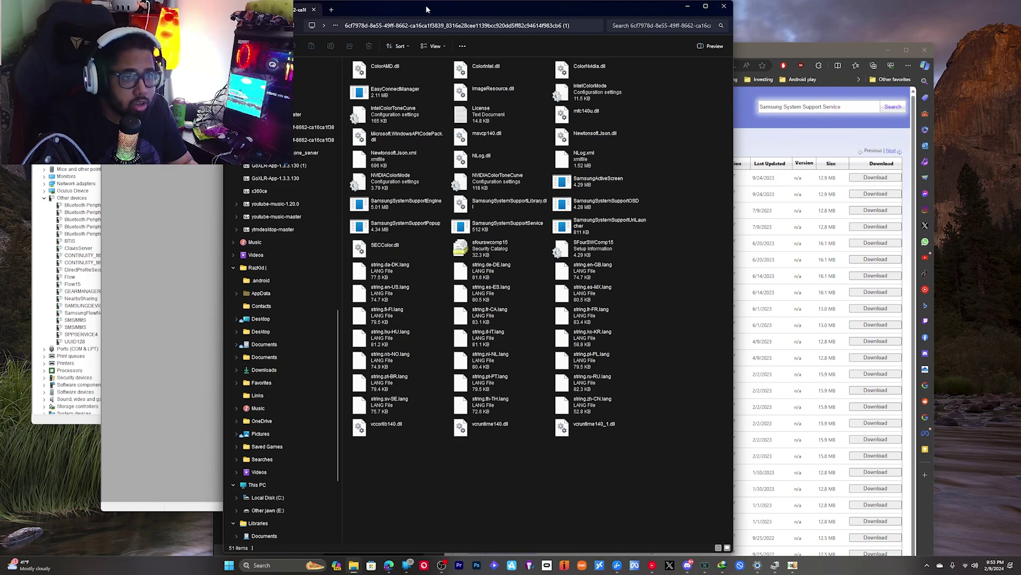
pyautogui.moveTo(426, 10); pyautogui.dragTo(641, 125)
# - Open the SamSysSupSvc folder on Local Disk (C:) and compare its files with the downloaded driver package
pyautogui.click(420, 274)
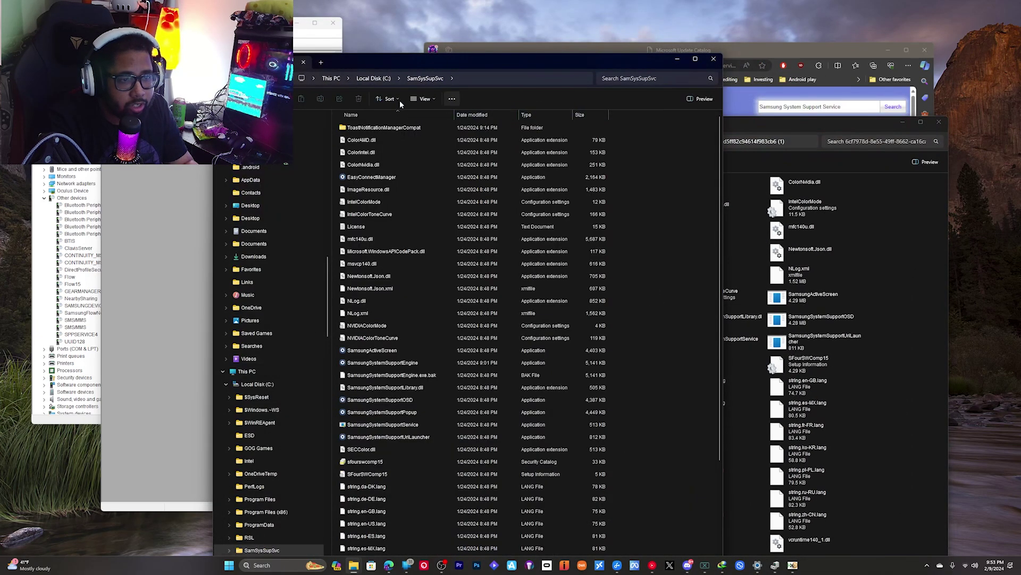
pyautogui.click(374, 78)
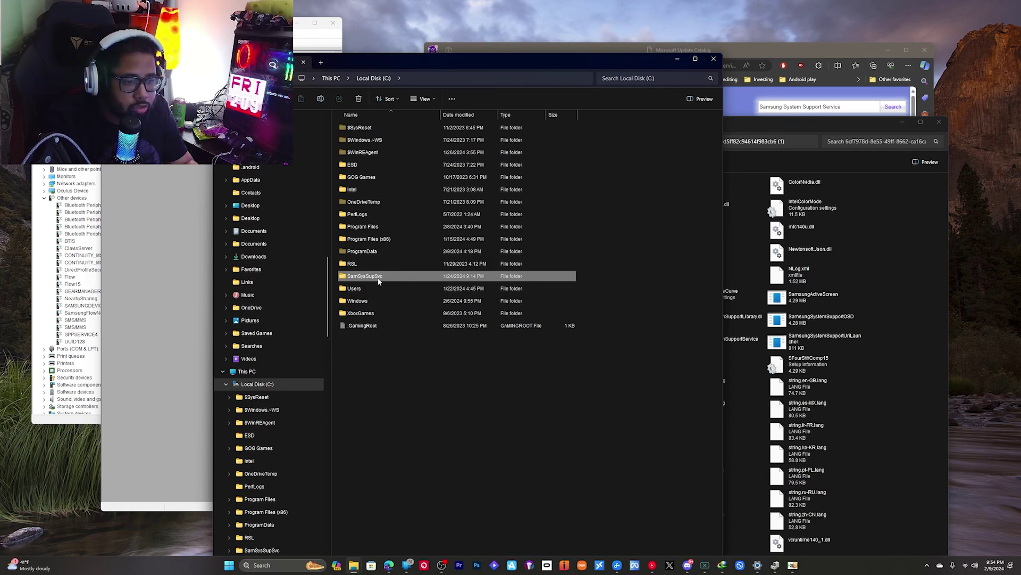
pyautogui.doubleClick(378, 277)
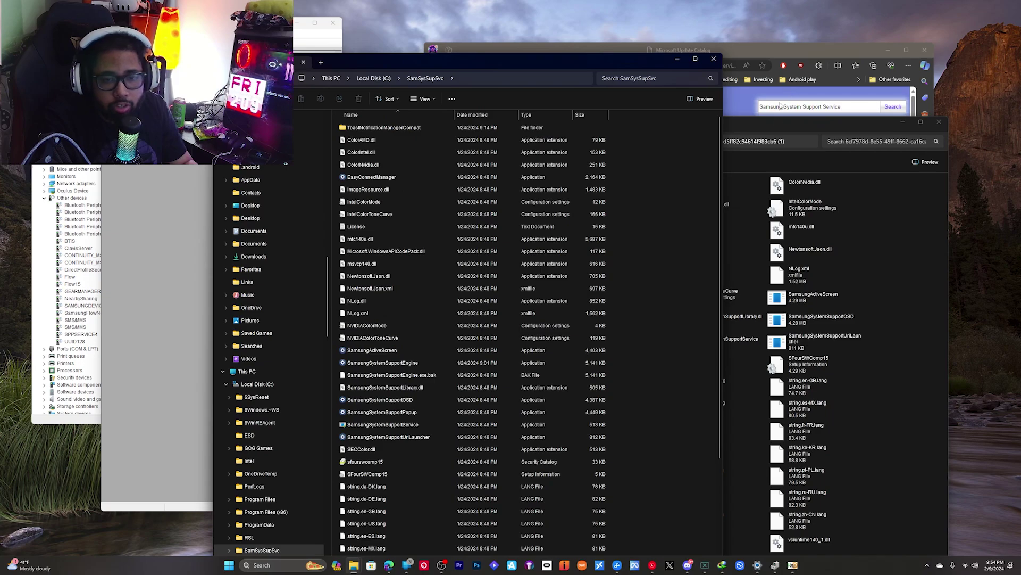
pyautogui.click(778, 129)
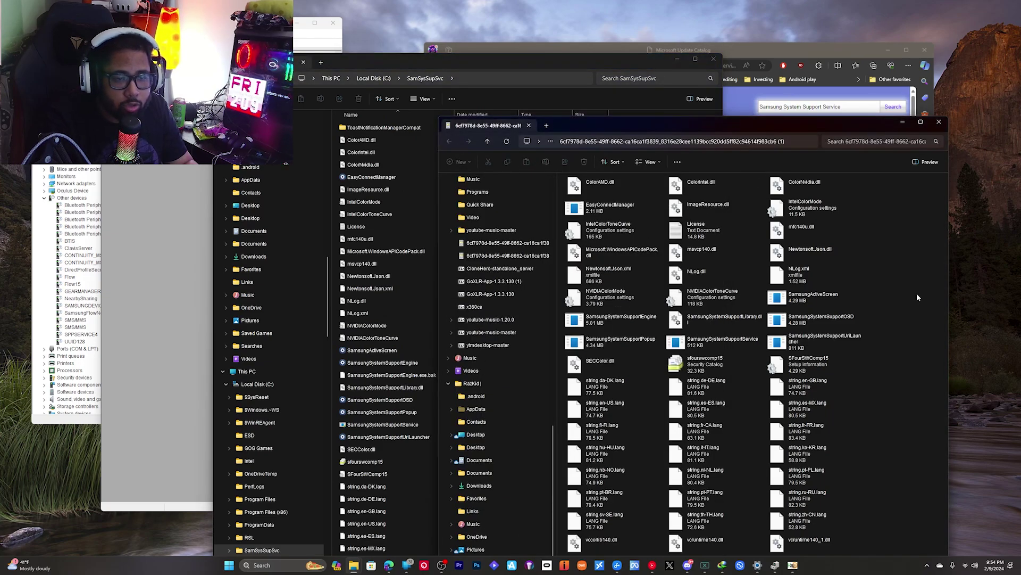
pyautogui.moveTo(885, 193); pyautogui.dragTo(937, 213)
pyautogui.click(450, 65)
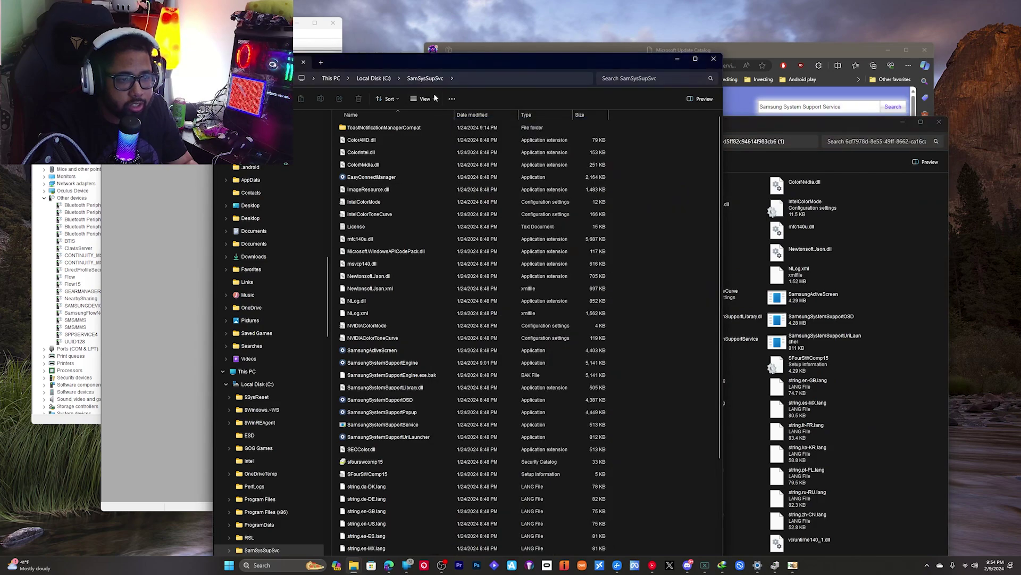
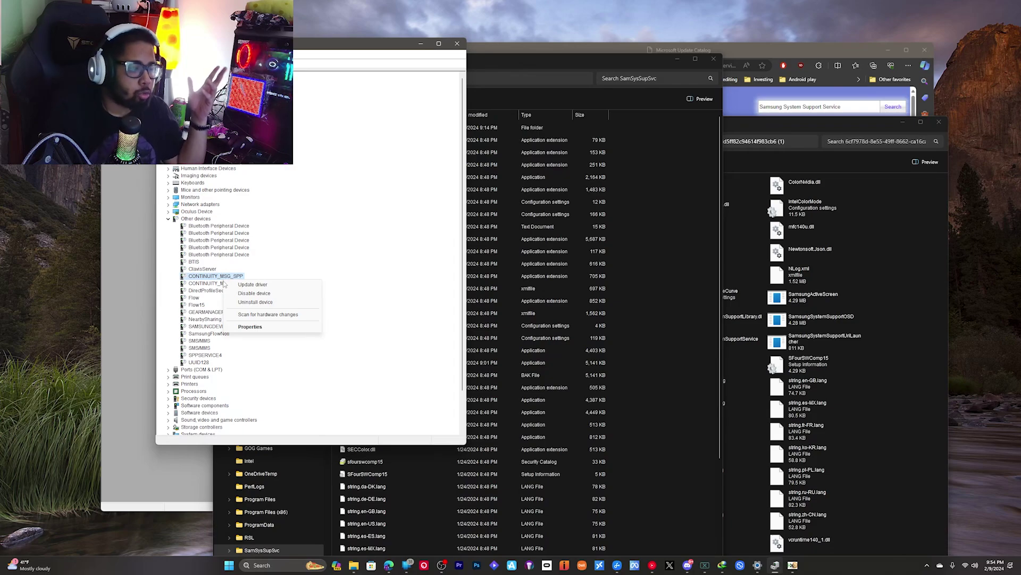
# - In Device Manager, open the driver properties of the first CONTINUITY_MSG_SPP entry under Other devices
pyautogui.click(250, 327)
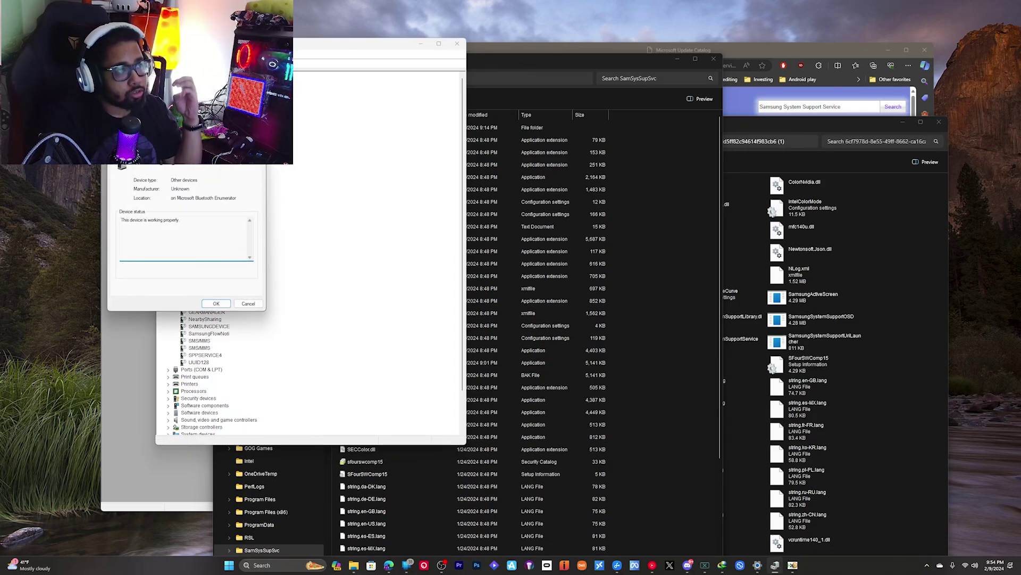
pyautogui.hotkey('ctrl', 'Tab')
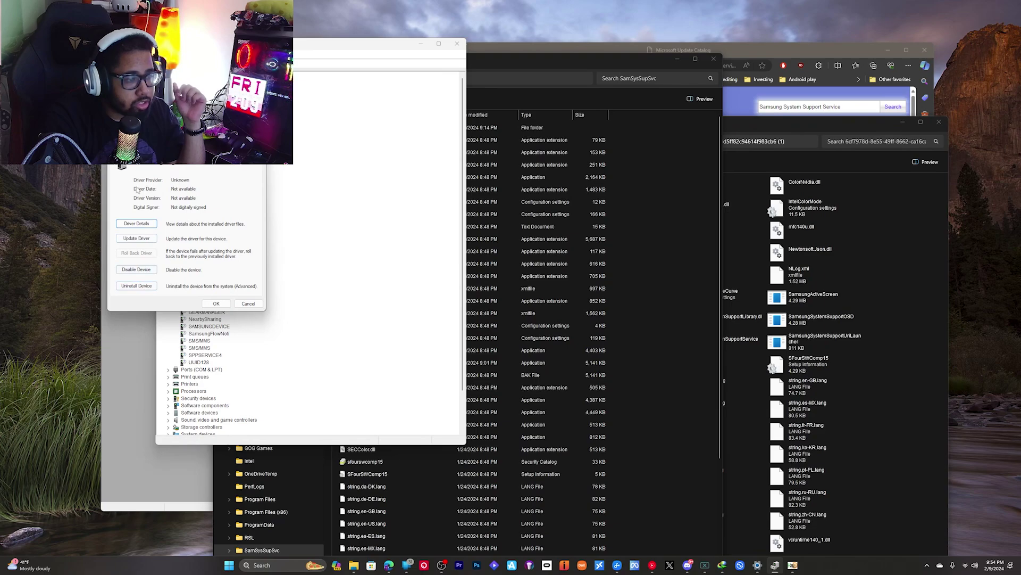
pyautogui.hotkey('ctrl', 'shift', 'Tab')
pyautogui.hotkey('ctrl', 'Tab')
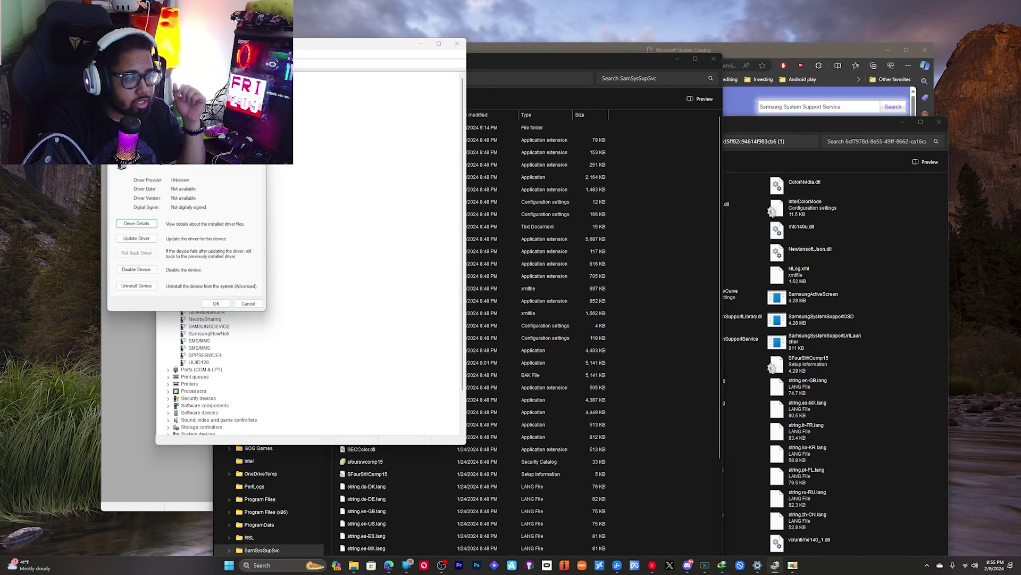
# - Try to update the first CONTINUITY_MSG_SPP driver from the C:\SamSysSupSvc folder with subfolders included, and close its properties
pyautogui.click(134, 239)
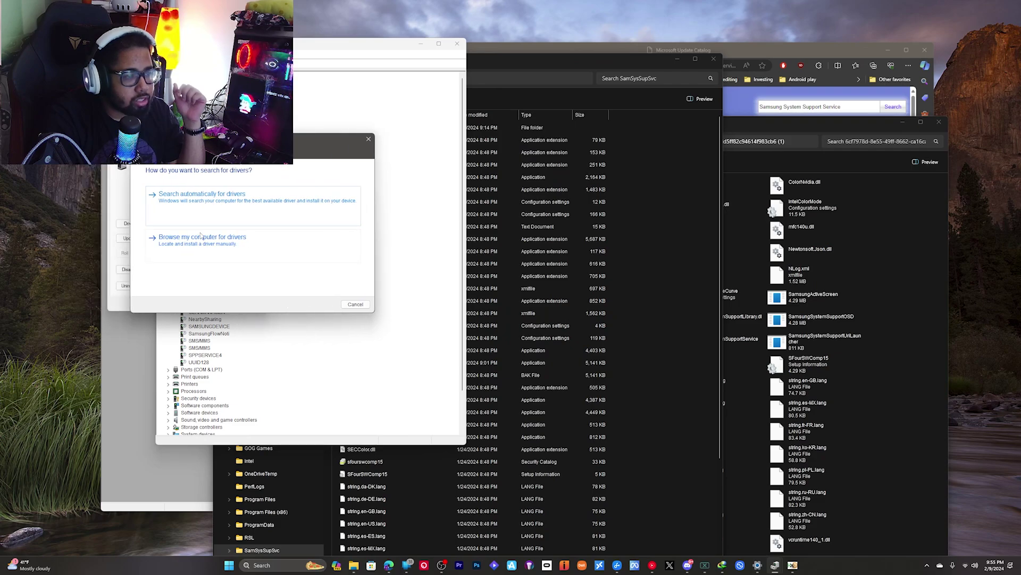
pyautogui.click(218, 250)
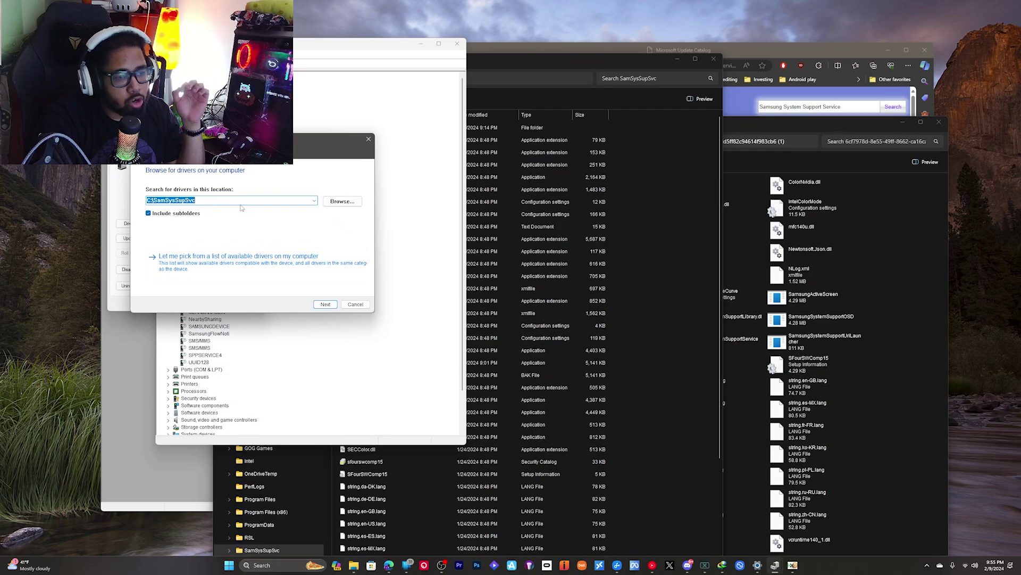
pyautogui.click(342, 202)
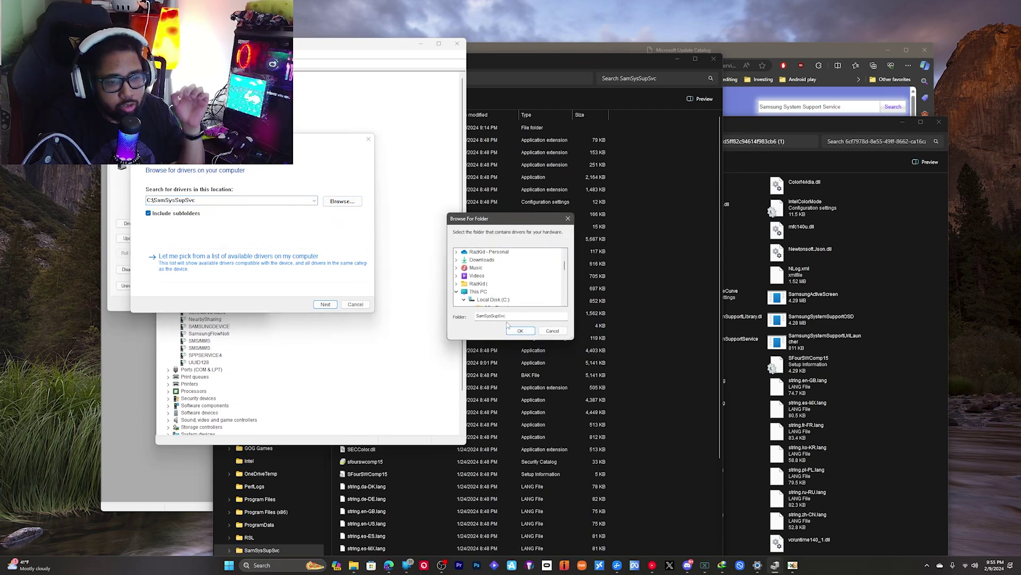
pyautogui.scroll(-5, 508, 286)
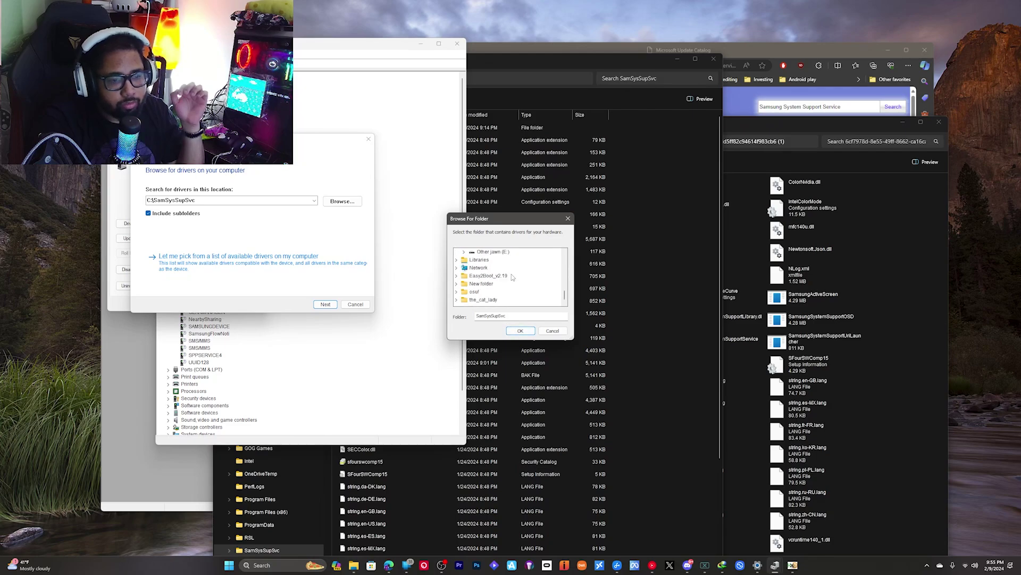
pyautogui.click(506, 291)
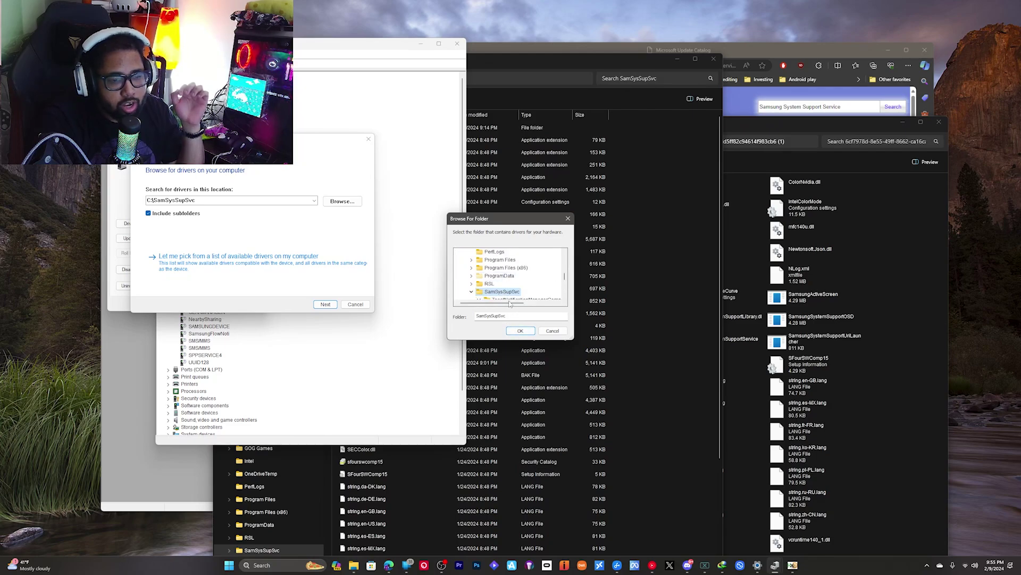
pyautogui.click(520, 330)
pyautogui.click(326, 304)
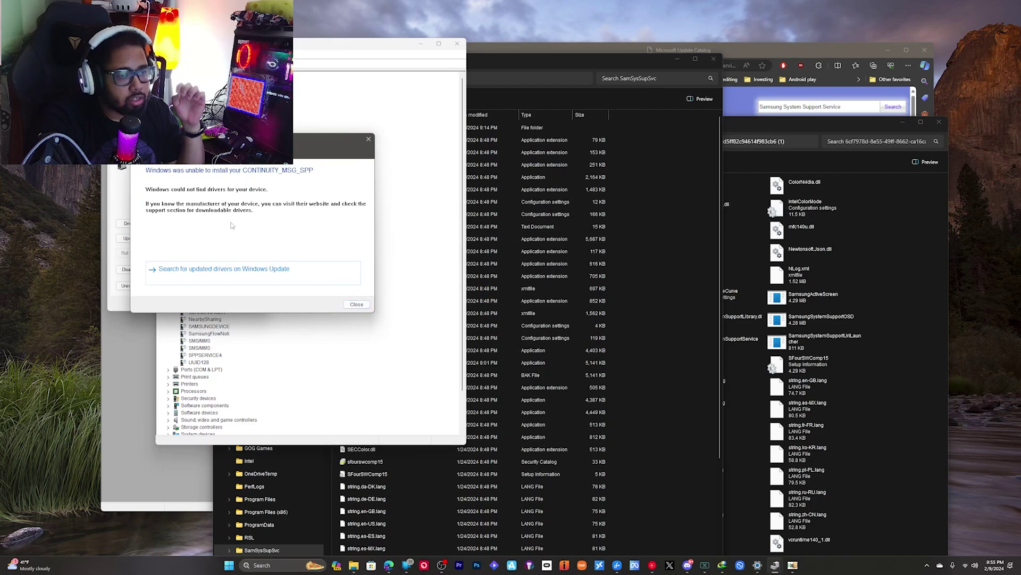
pyautogui.click(355, 304)
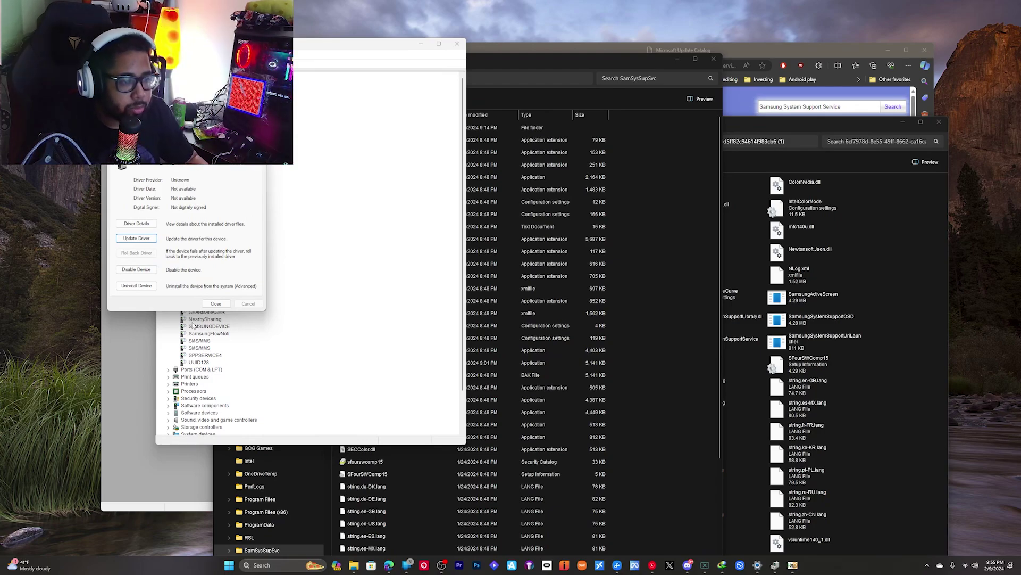
pyautogui.click(215, 304)
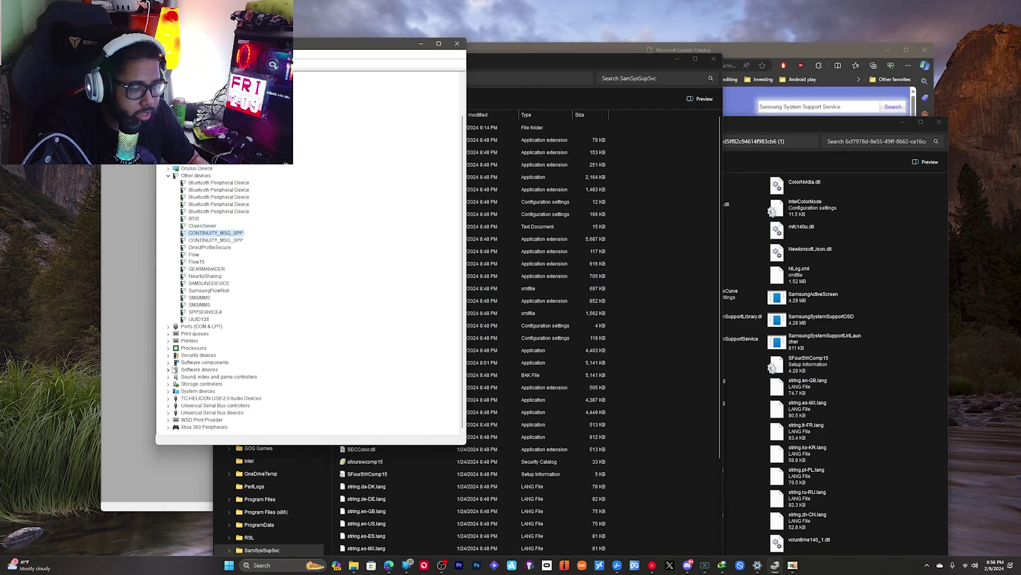
# - Open the driver properties of the second CONTINUITY_MSG_SPP entry under Other devices
pyautogui.rightClick(203, 241)
pyautogui.click(231, 289)
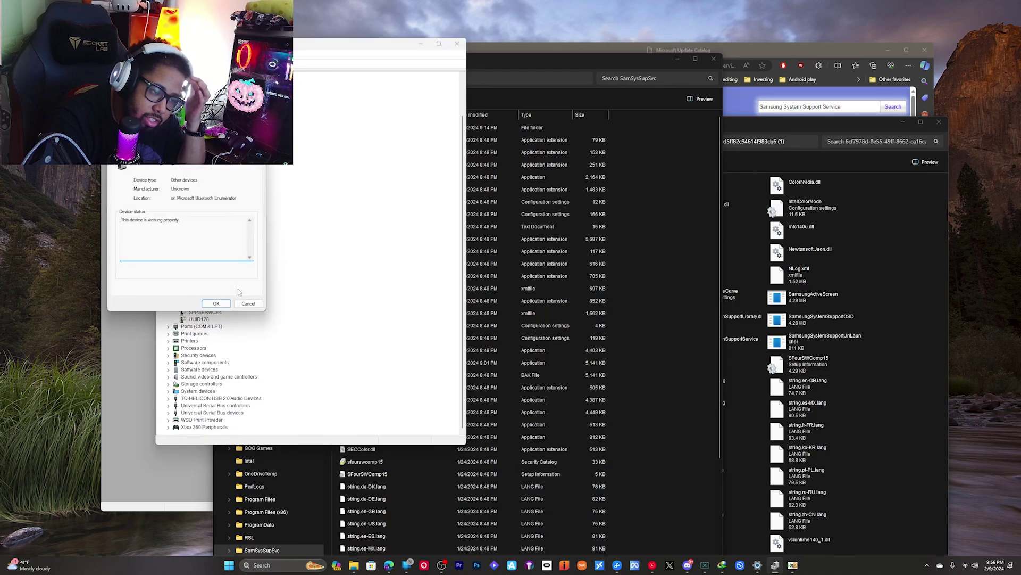
pyautogui.click(147, 156)
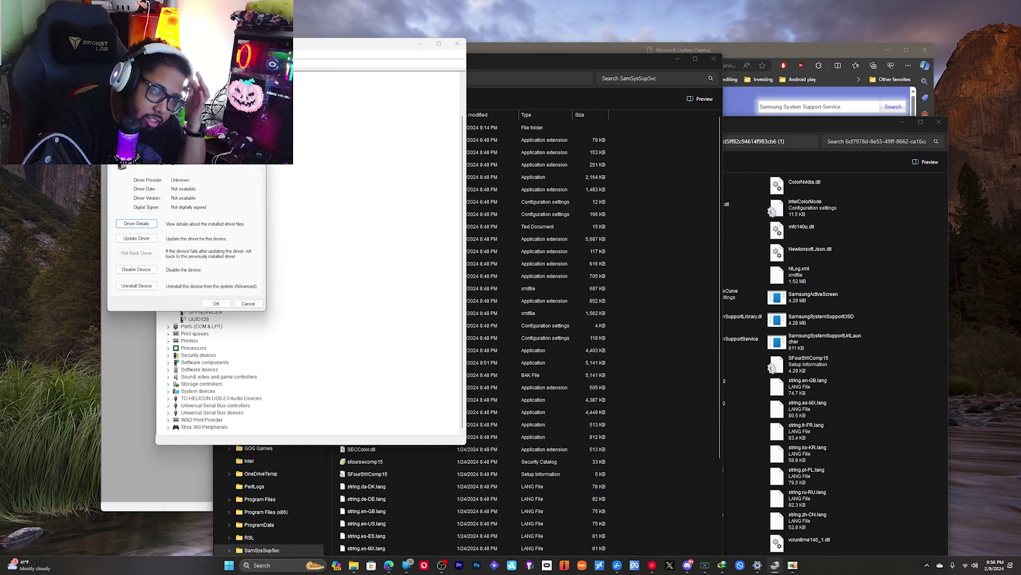
pyautogui.click(136, 238)
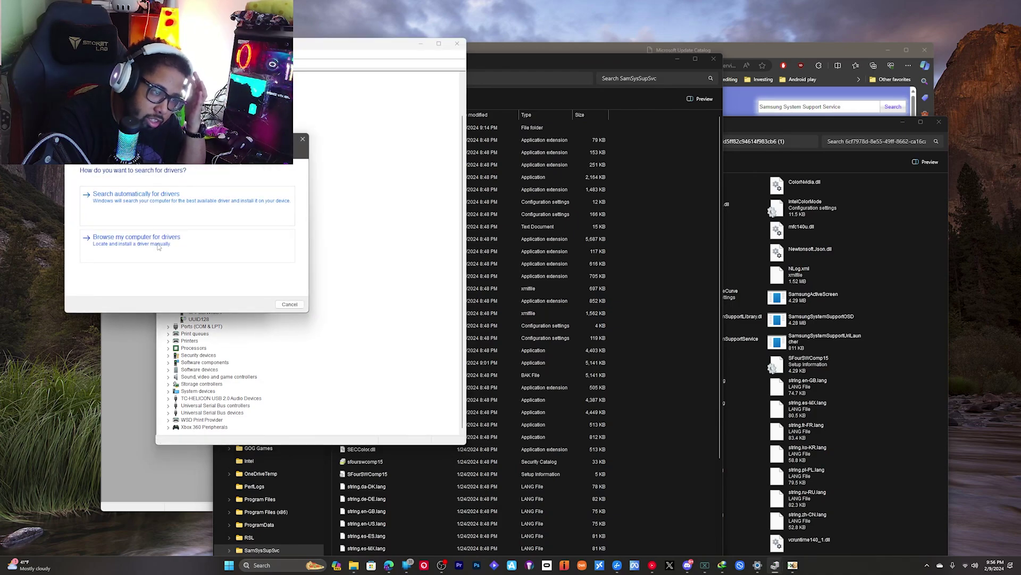
pyautogui.click(158, 245)
pyautogui.click(138, 256)
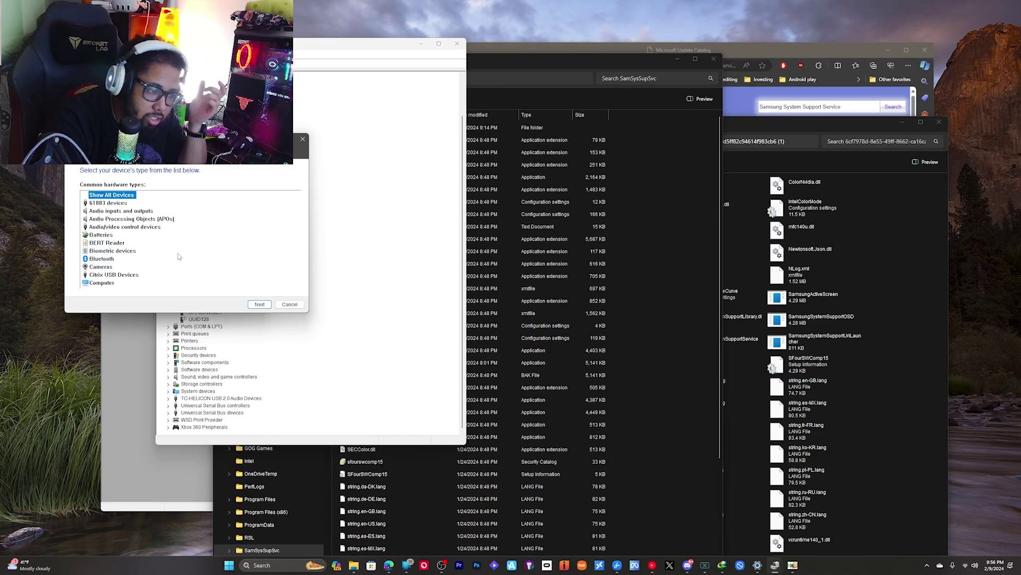
pyautogui.scroll(-10, 153, 258)
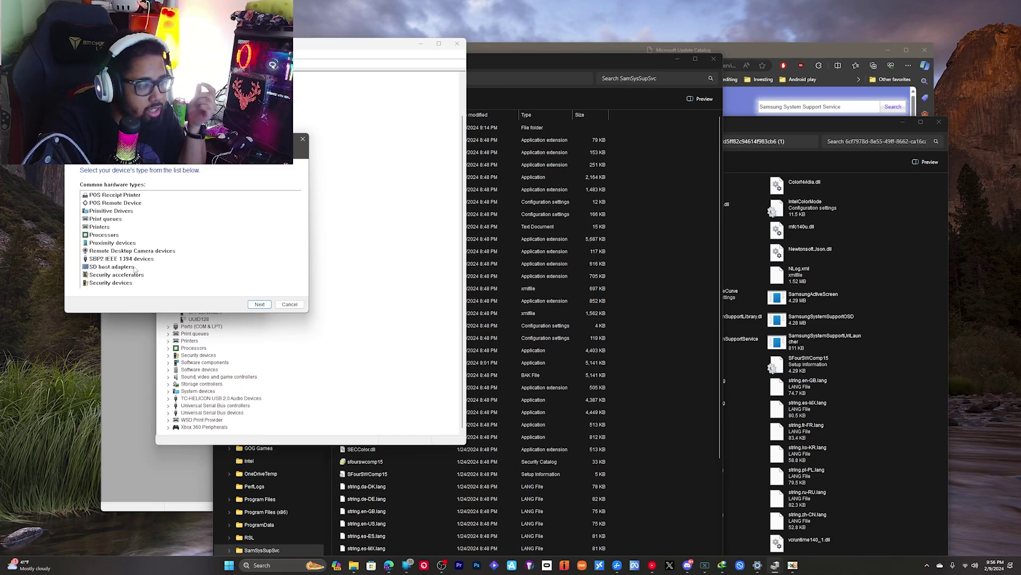
pyautogui.scroll(10, 135, 268)
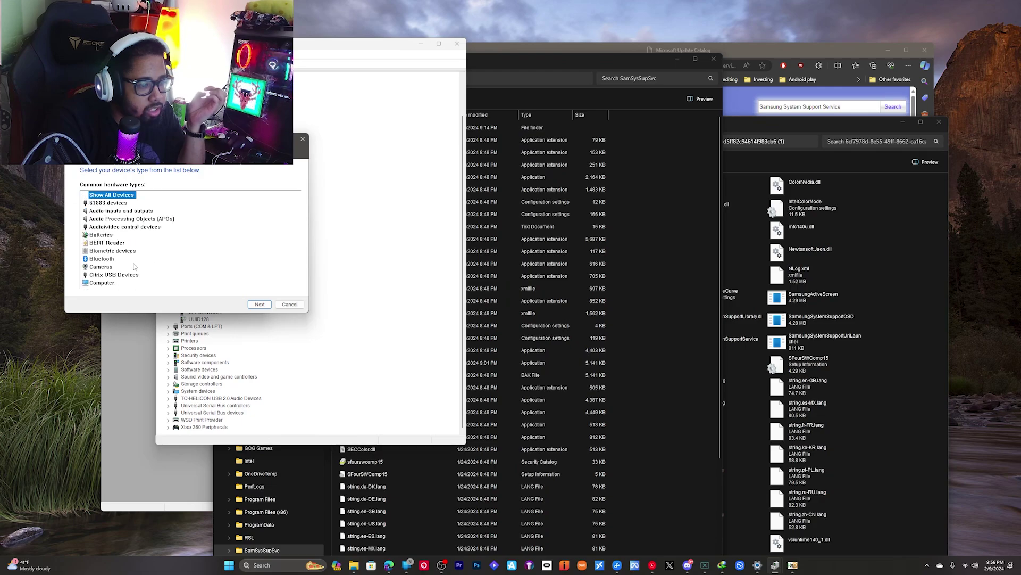
pyautogui.click(260, 304)
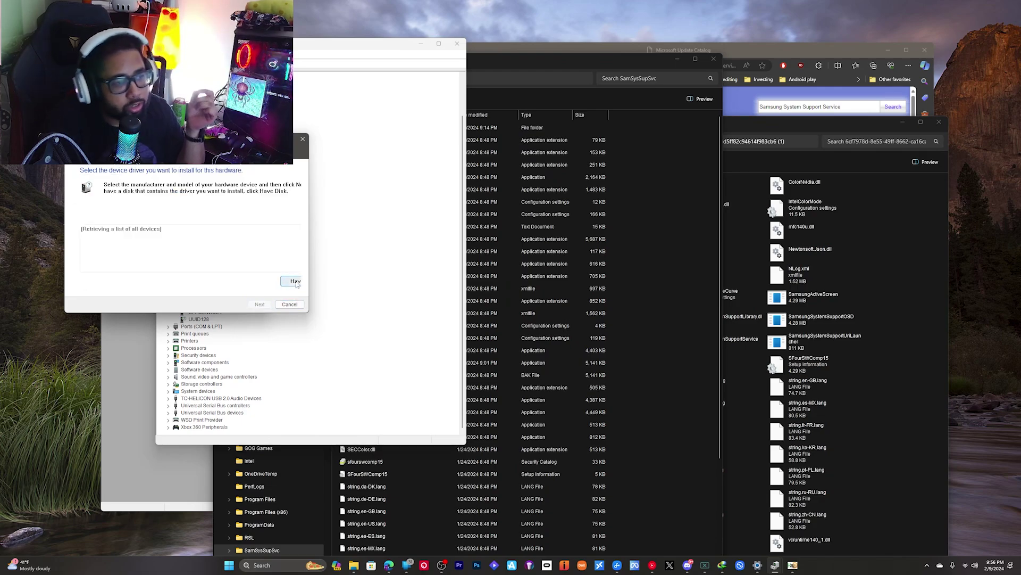
pyautogui.moveTo(240, 148); pyautogui.dragTo(342, 163)
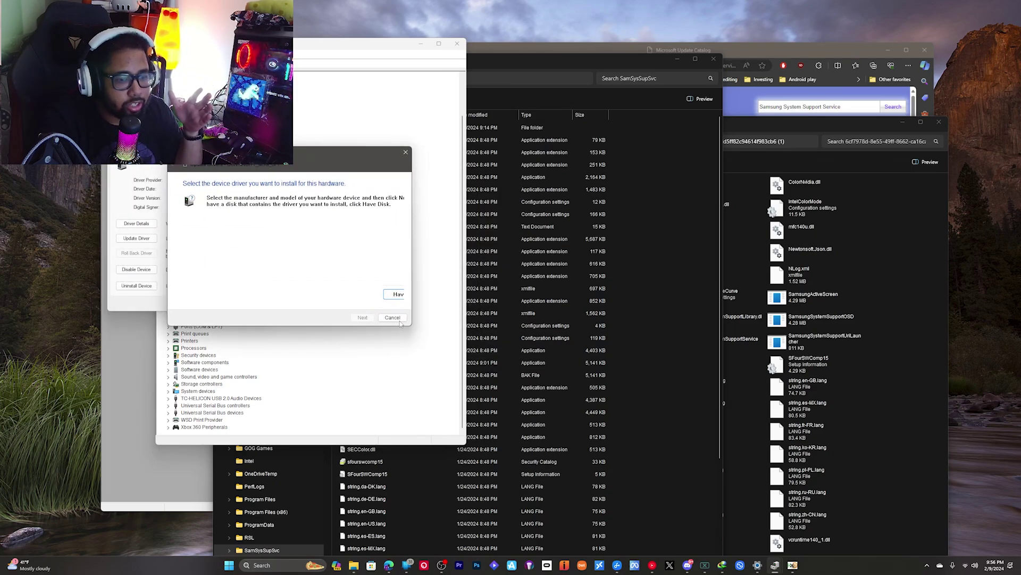
pyautogui.press('Escape')
# - Start a manual driver update for this CONTINUITY_MSG_SPP device and load SFourSWComp15.inf from C:\SamSysSupSvc as the installation disk source
pyautogui.click(136, 238)
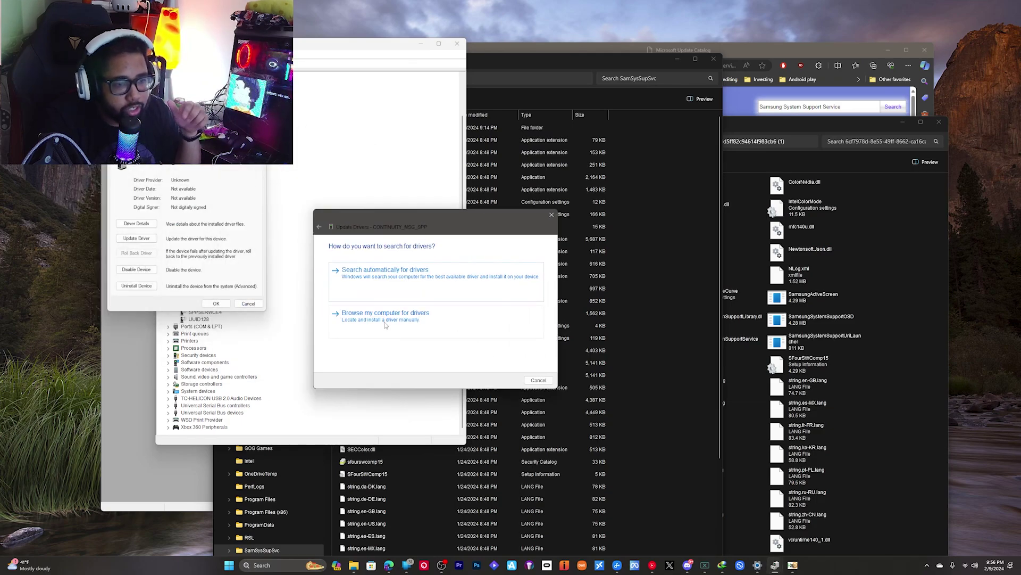
pyautogui.click(418, 322)
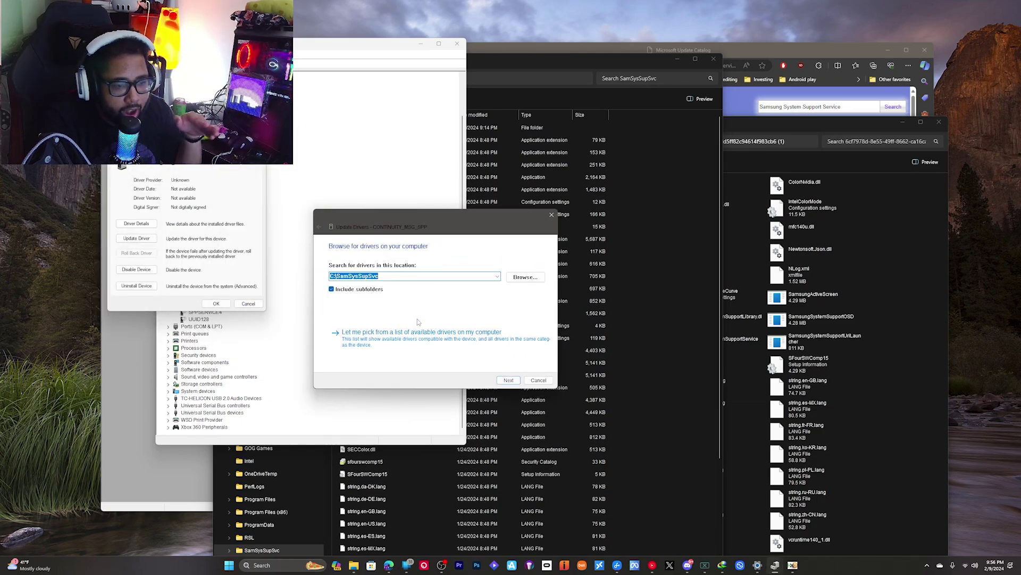
pyautogui.click(379, 342)
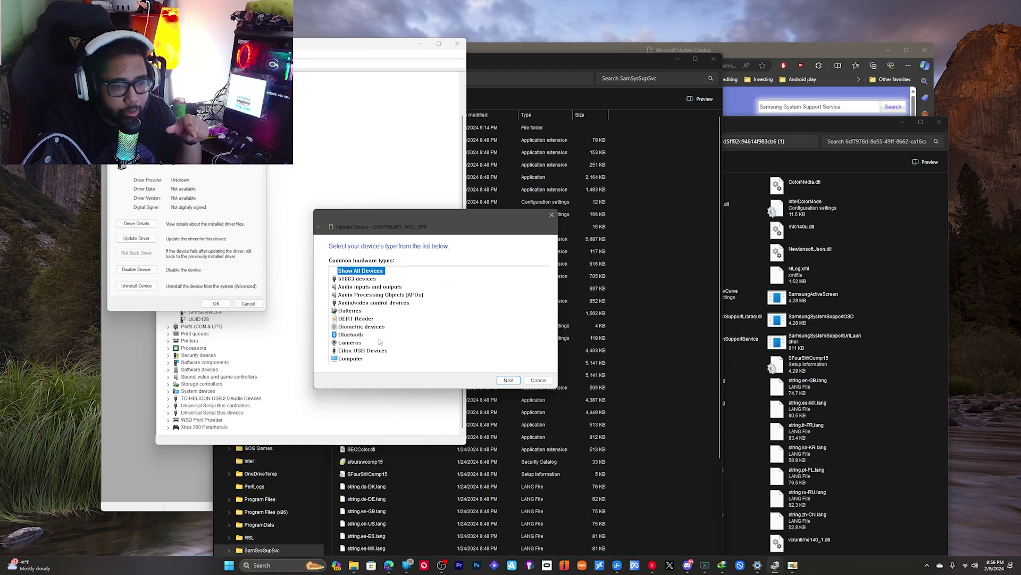
pyautogui.click(508, 380)
pyautogui.click(538, 358)
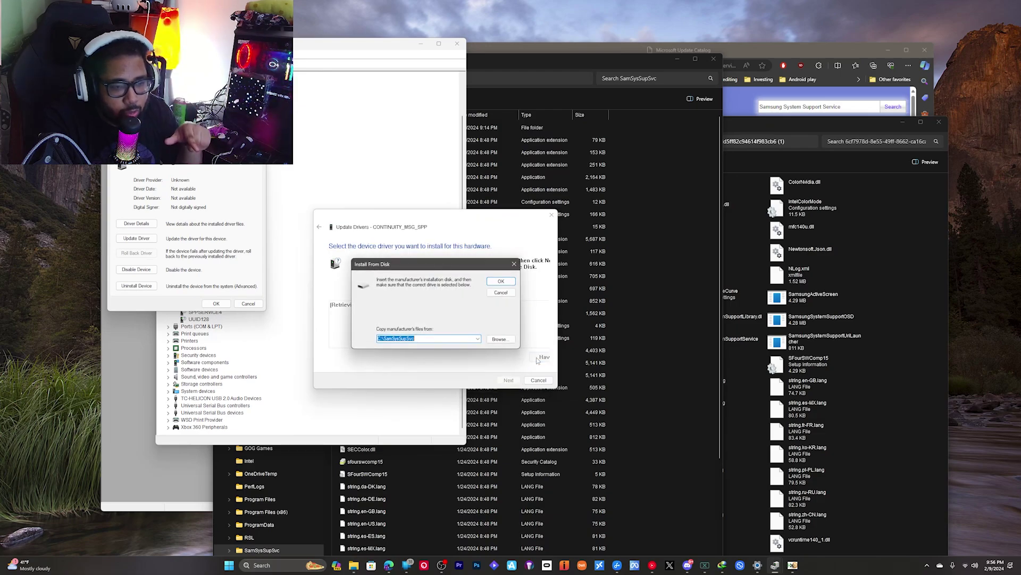
pyautogui.click(499, 339)
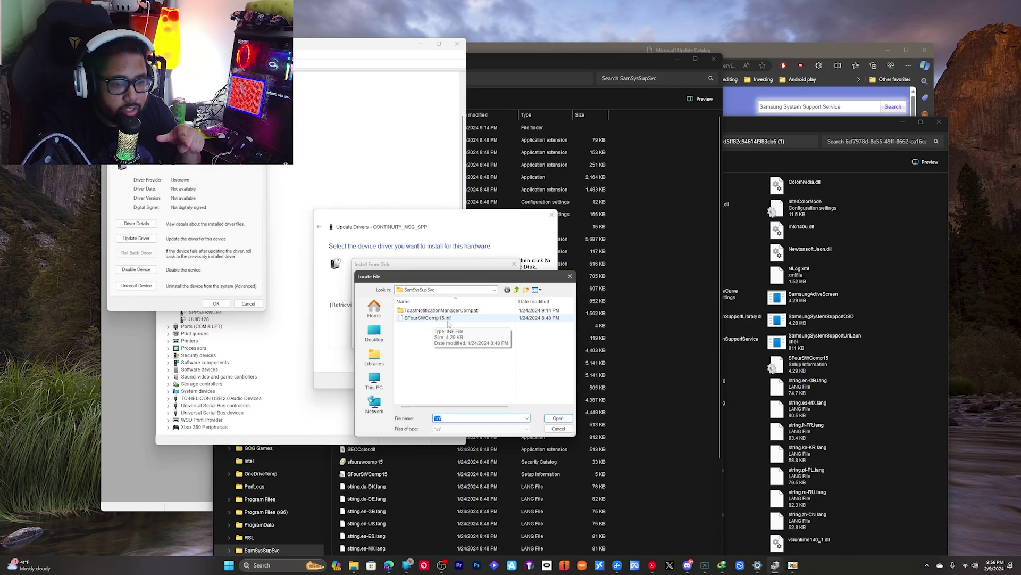
pyautogui.doubleClick(449, 319)
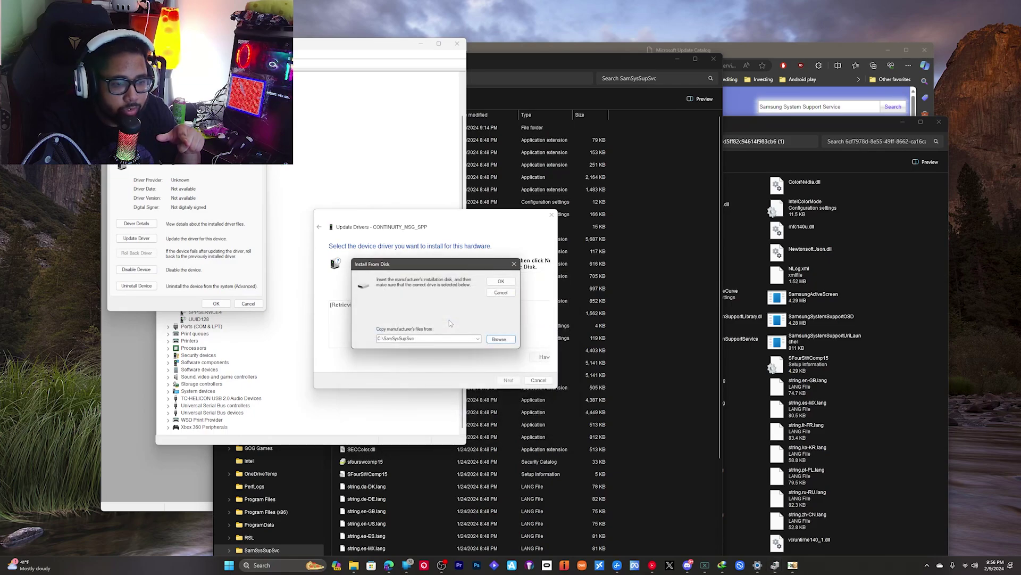
pyautogui.click(500, 281)
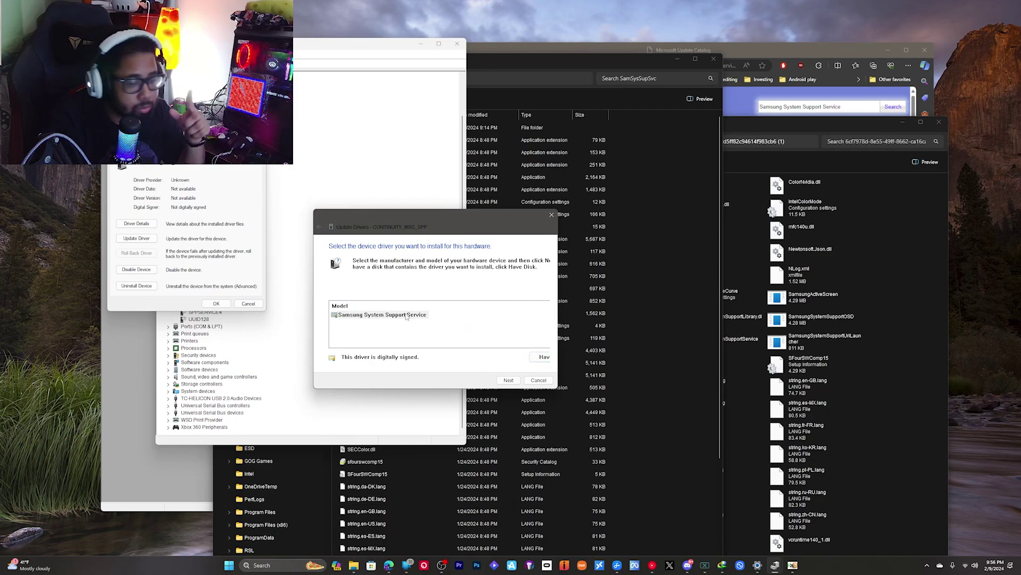
# - Install the Samsung System Support Service driver despite the compatibility and publisher warnings, and close the device's properties
pyautogui.click(407, 315)
pyautogui.click(508, 380)
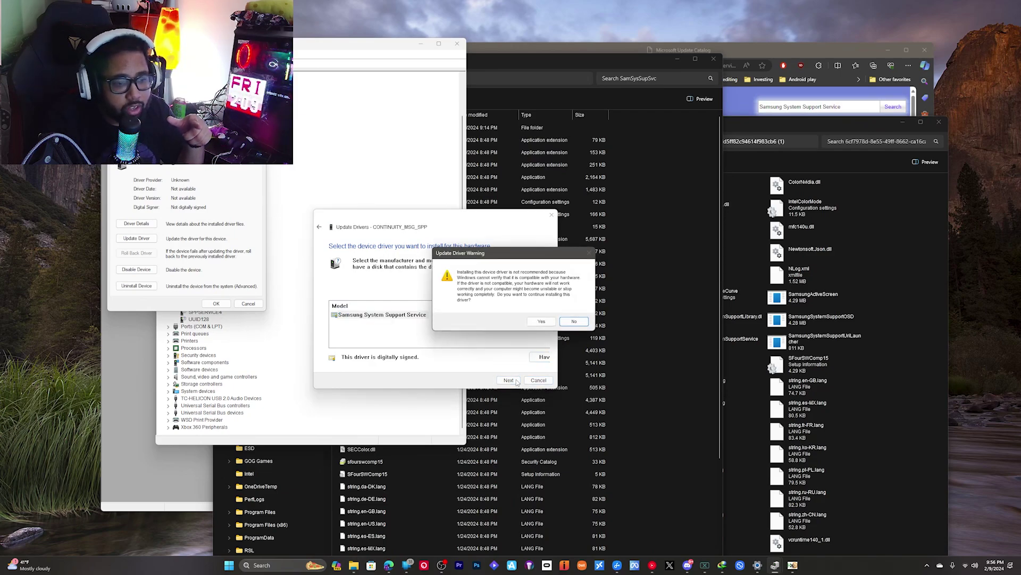
pyautogui.click(541, 322)
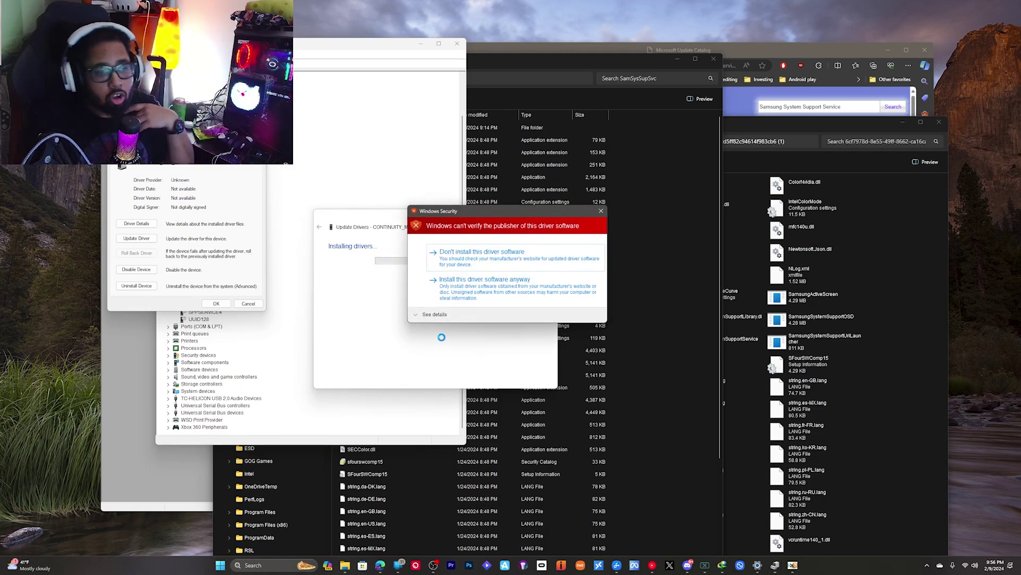
pyautogui.click(487, 286)
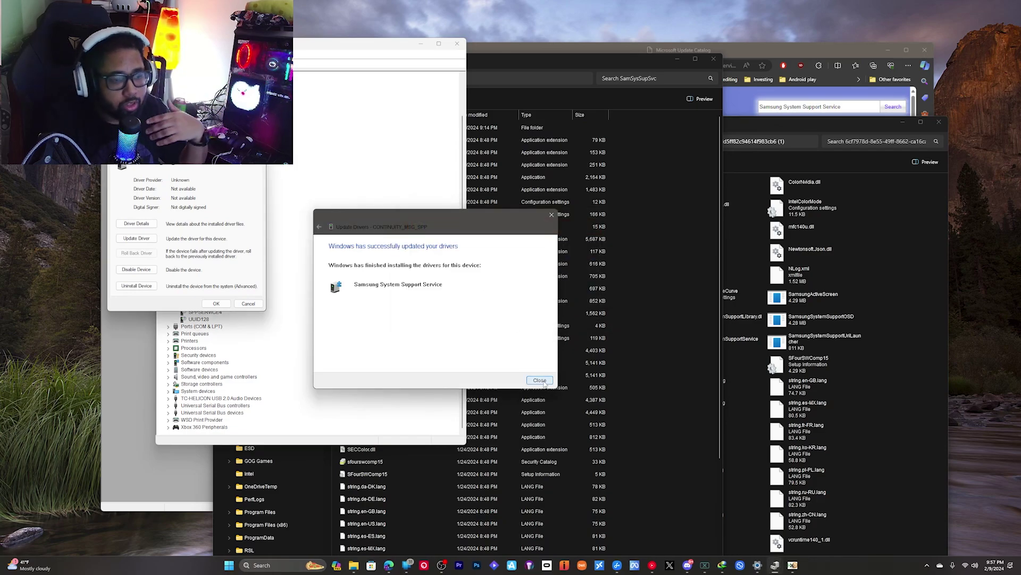
pyautogui.click(539, 380)
pyautogui.click(216, 304)
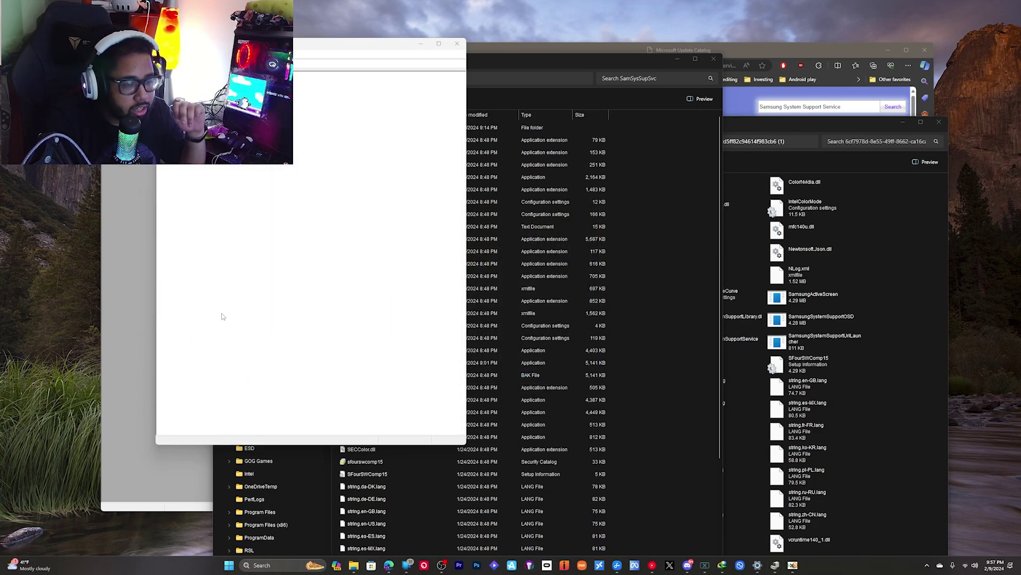
# - Open the driver properties of the remaining CONTINUITY_MSG_SPP entry under Other devices
pyautogui.click(215, 276)
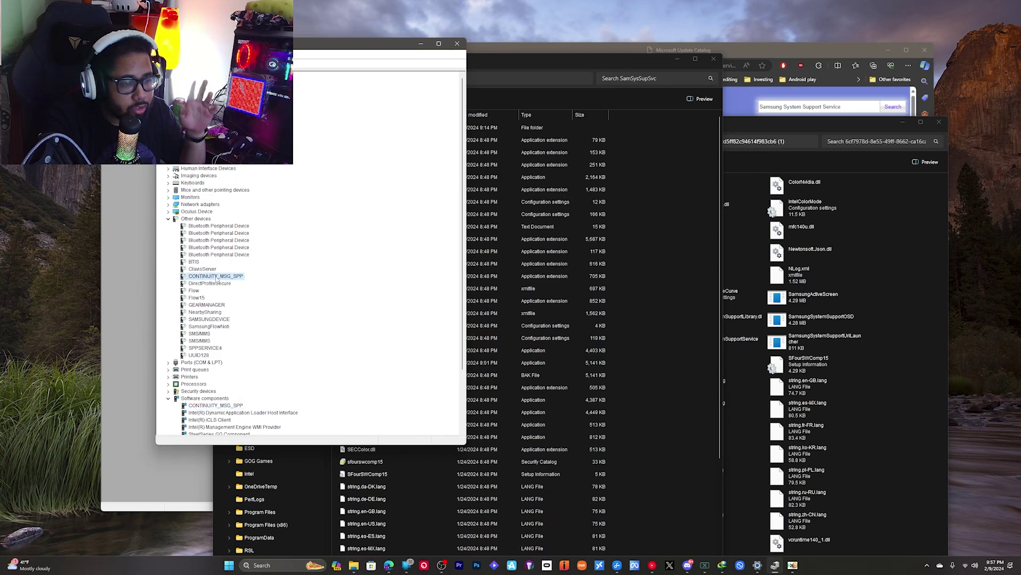
pyautogui.rightClick(216, 277)
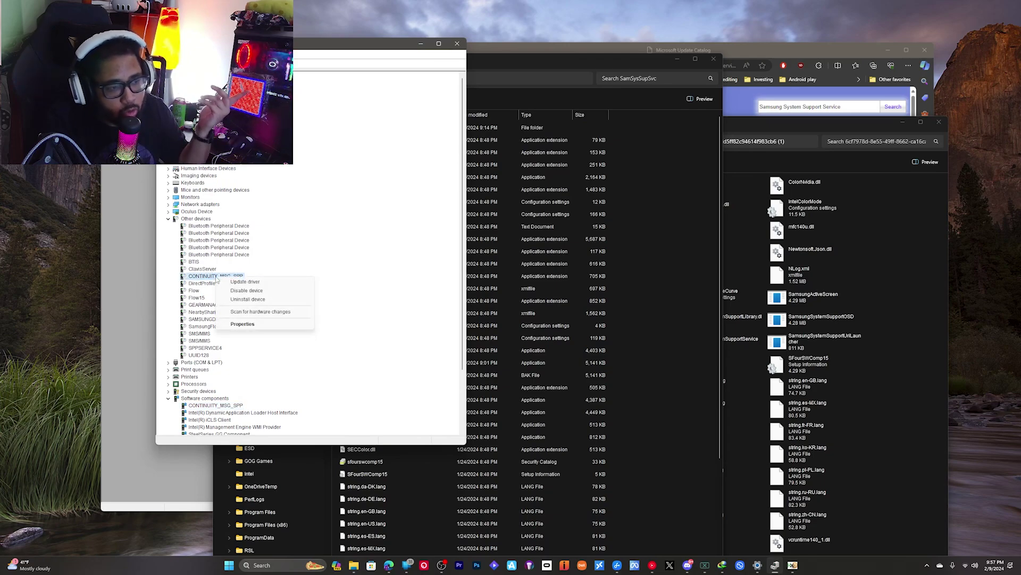
pyautogui.click(242, 324)
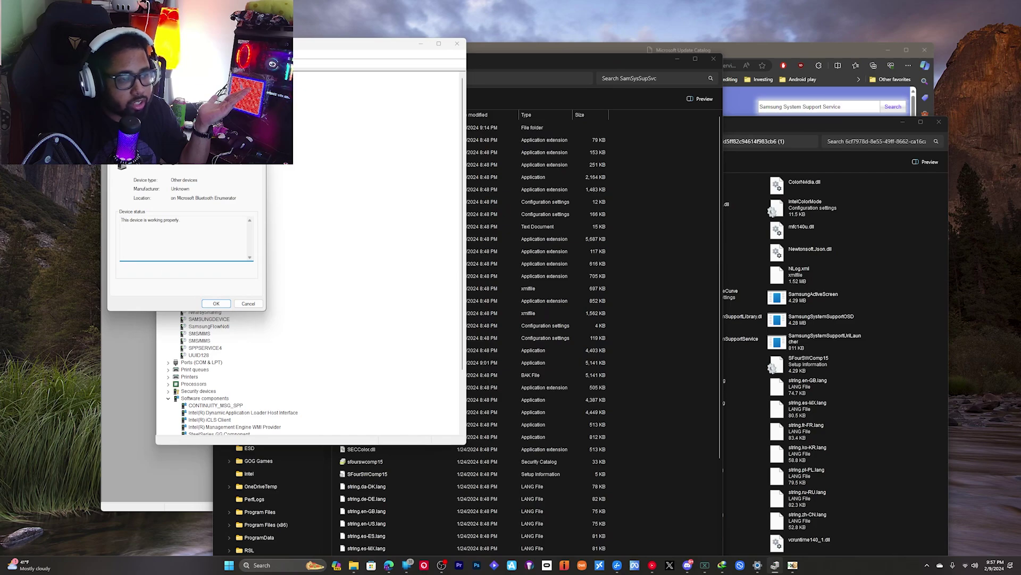
pyautogui.hotkey('ctrl', 'Tab')
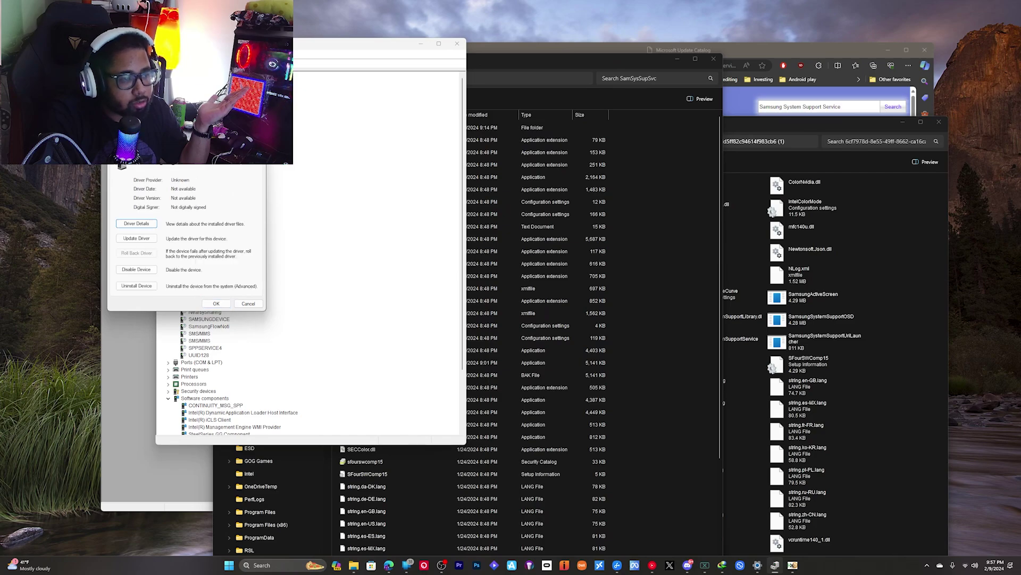
# - Start a manual driver update for the remaining CONTINUITY_MSG_SPP device, using the setup information file in C:\SamSysSupSvc as the disk source
pyautogui.click(136, 237)
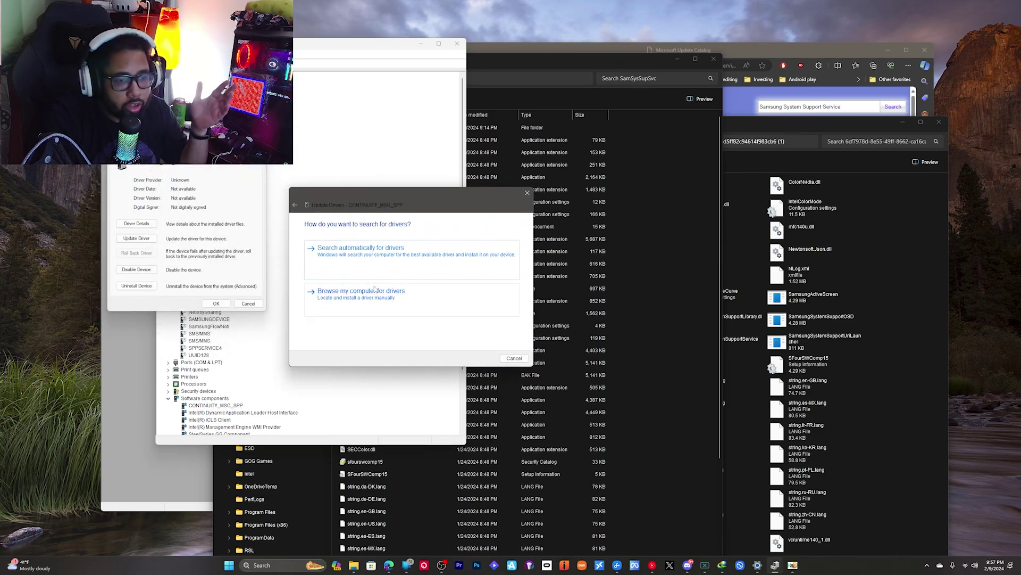
pyautogui.click(375, 290)
pyautogui.click(421, 309)
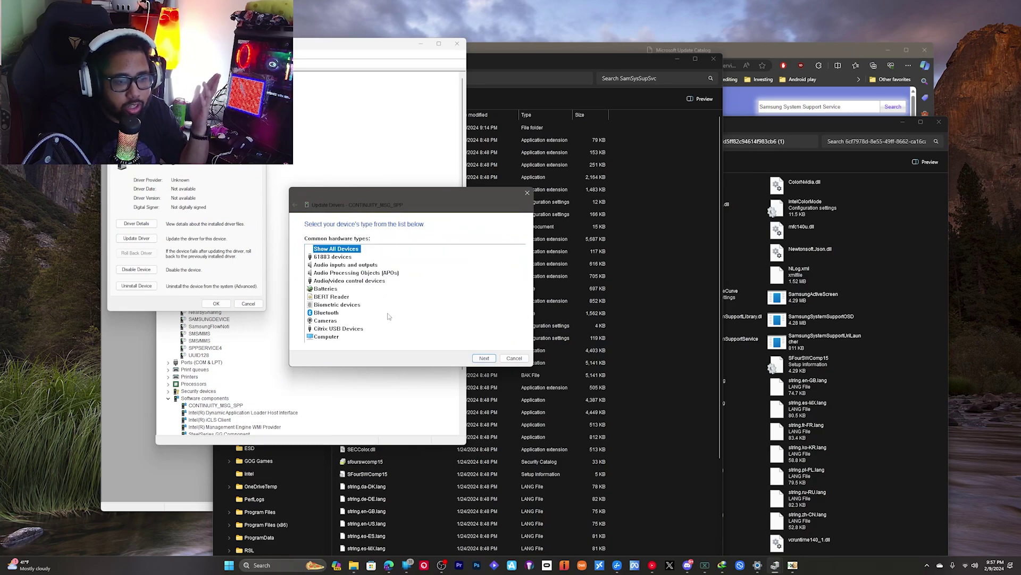
pyautogui.click(484, 359)
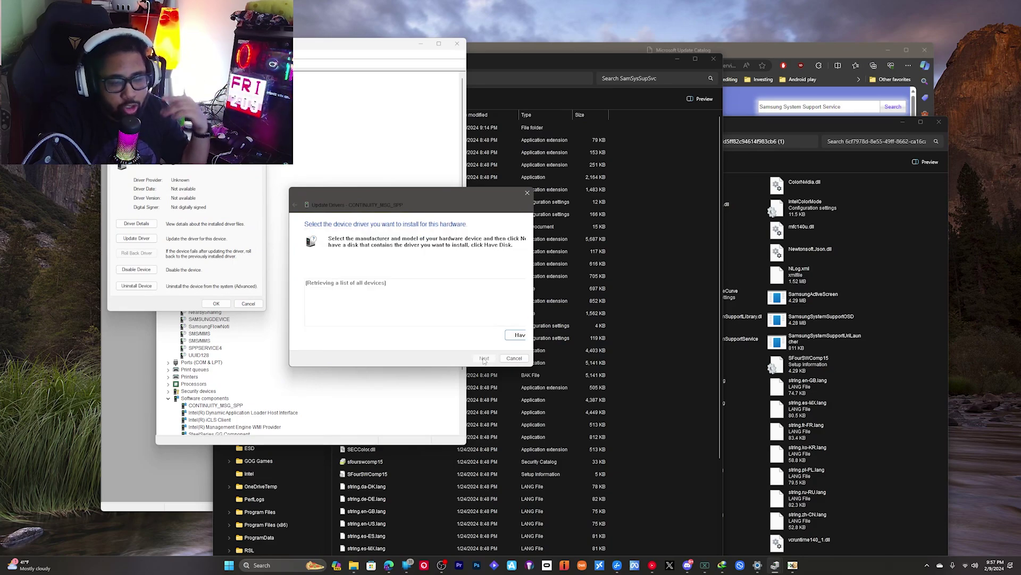
pyautogui.click(515, 335)
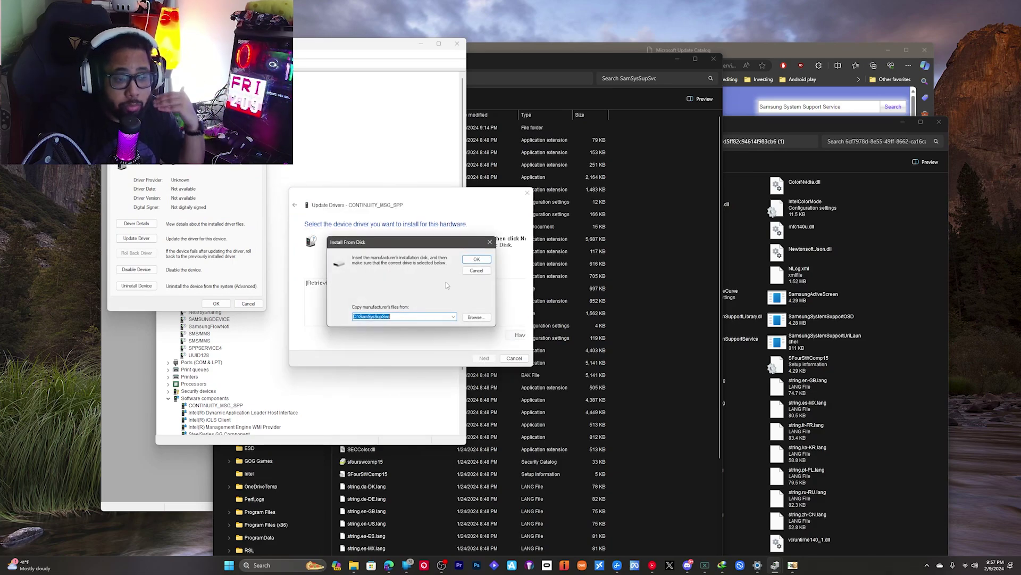
pyautogui.click(475, 317)
pyautogui.doubleClick(395, 296)
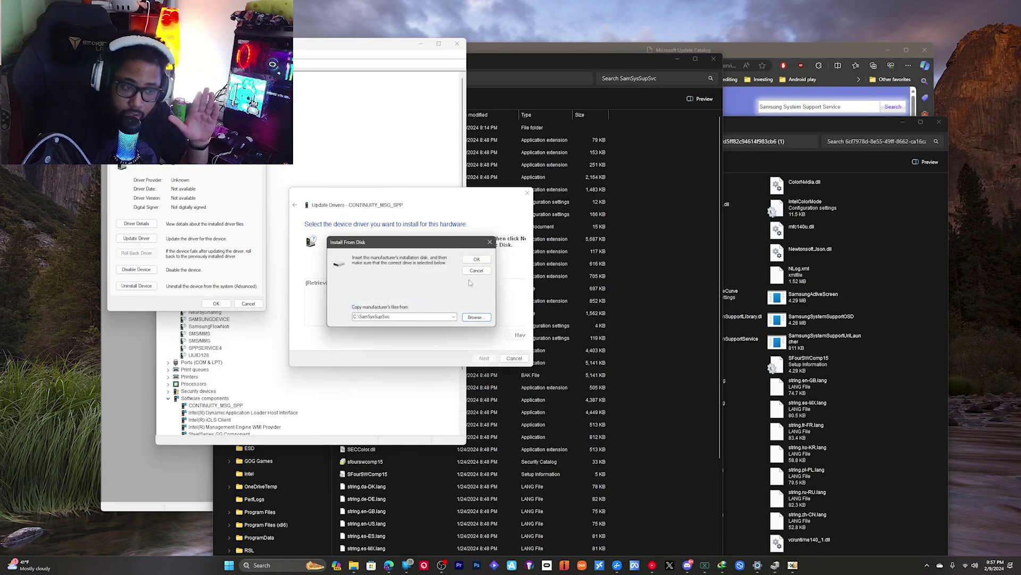
pyautogui.click(477, 259)
# - Accept the compatibility warning to install Samsung System Support Service on the remaining device, and close its properties
pyautogui.click(484, 357)
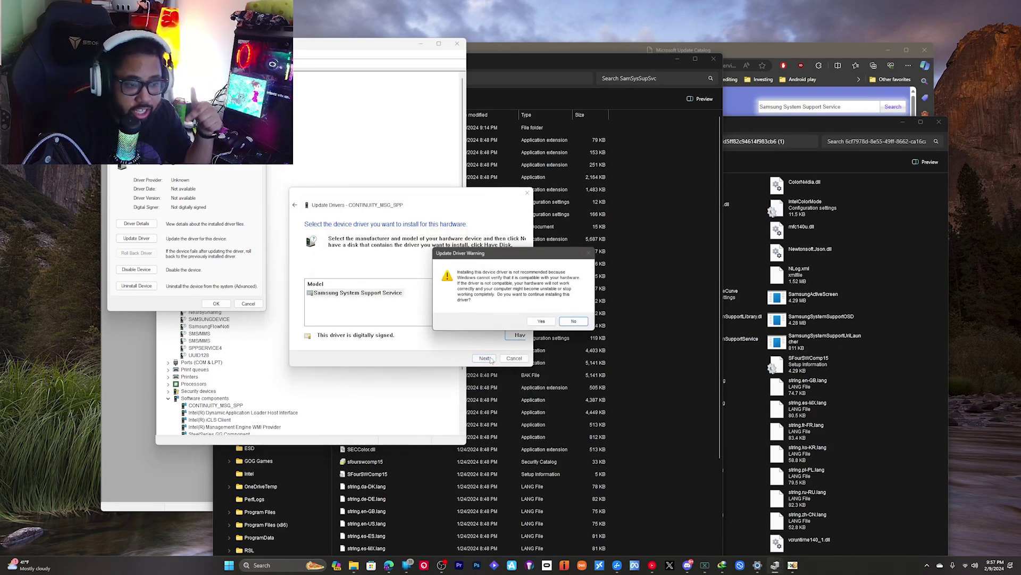
pyautogui.click(542, 324)
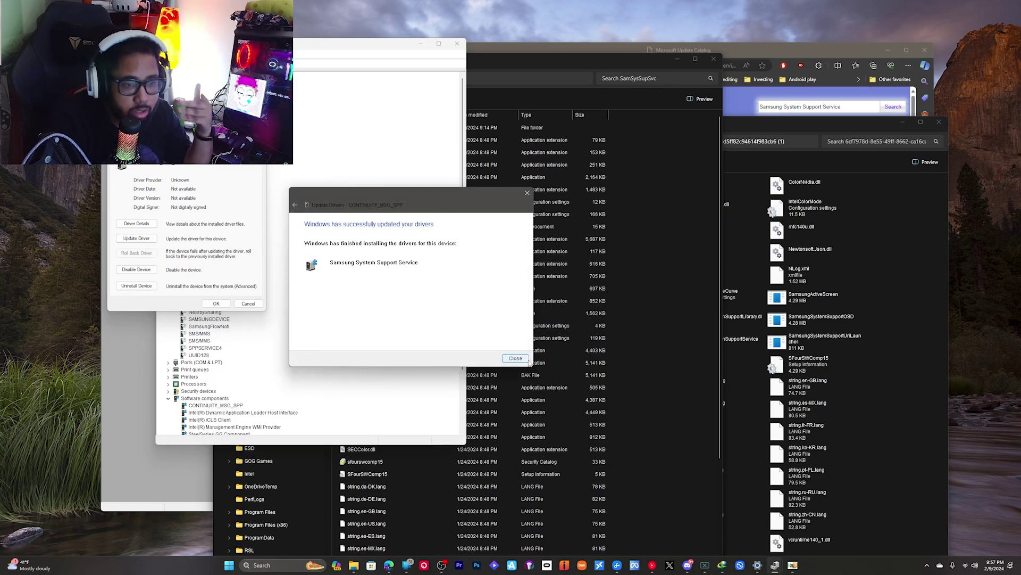
pyautogui.click(525, 362)
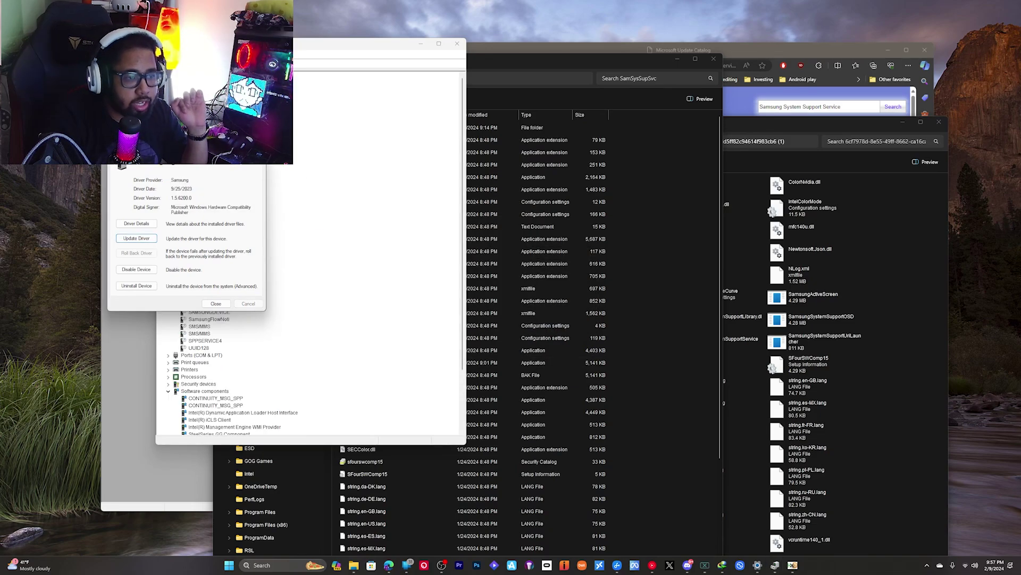
pyautogui.click(216, 303)
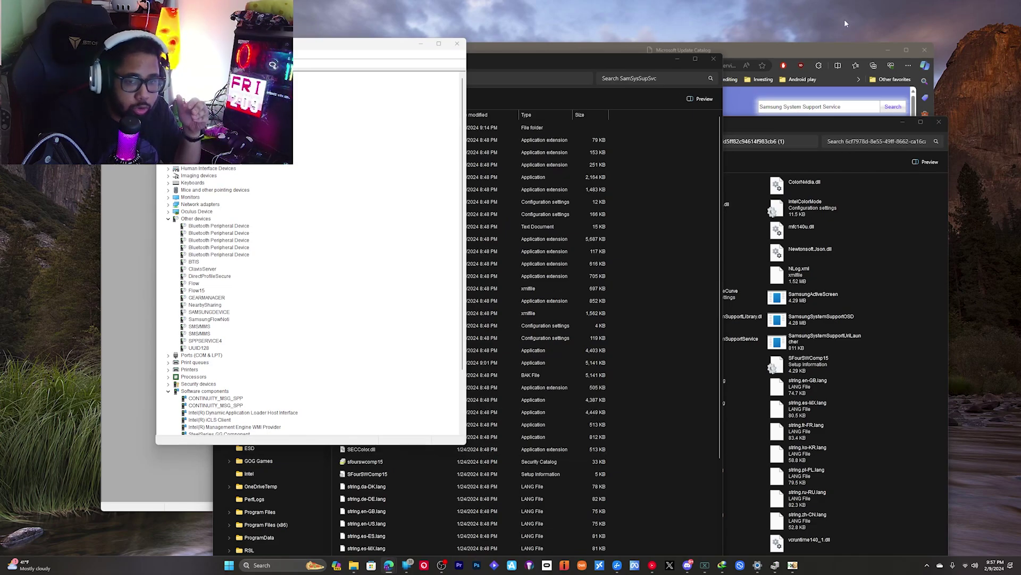
# - Switch to the Microsoft Update Catalog browser window, load a Microsoft Store link there, and allow it to open Microsoft Store
pyautogui.click(793, 51)
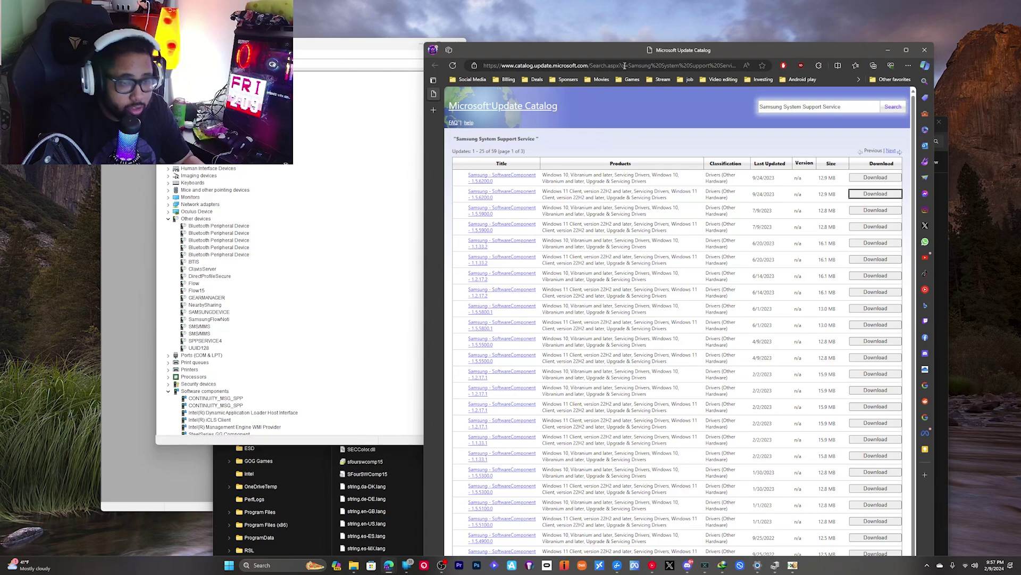
pyautogui.click(626, 65)
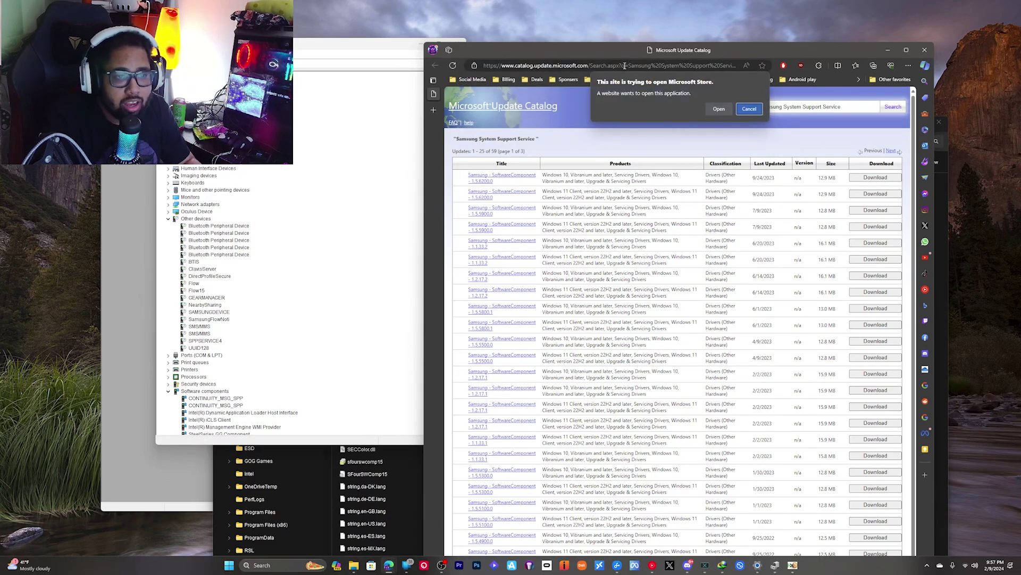
pyautogui.press('Tab')
pyautogui.press('Return')
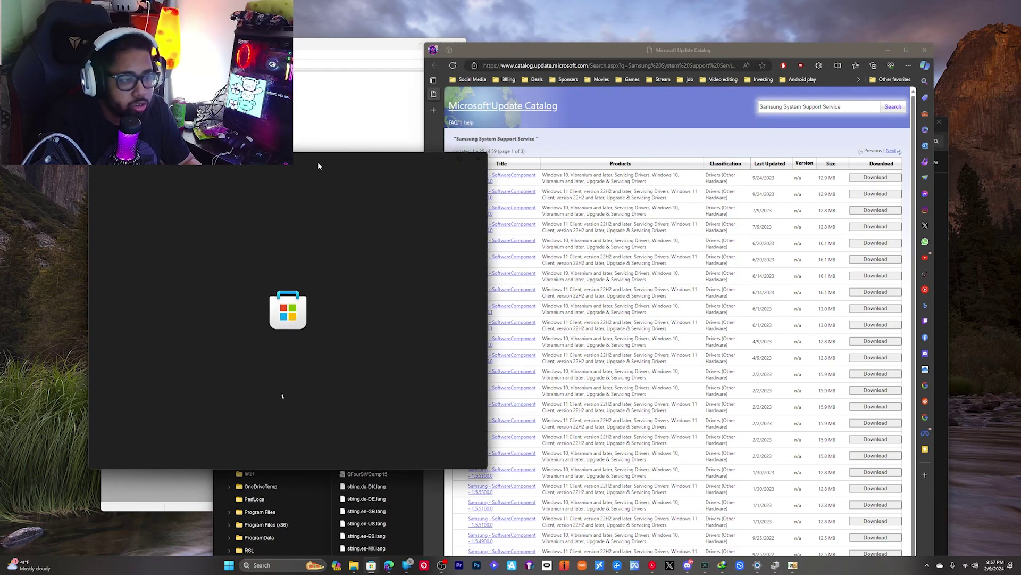
# - Review the Samsung Settings 1.5 page in Microsoft Store down to its additional information, and close the Store
pyautogui.moveTo(439, 162); pyautogui.dragTo(567, 150)
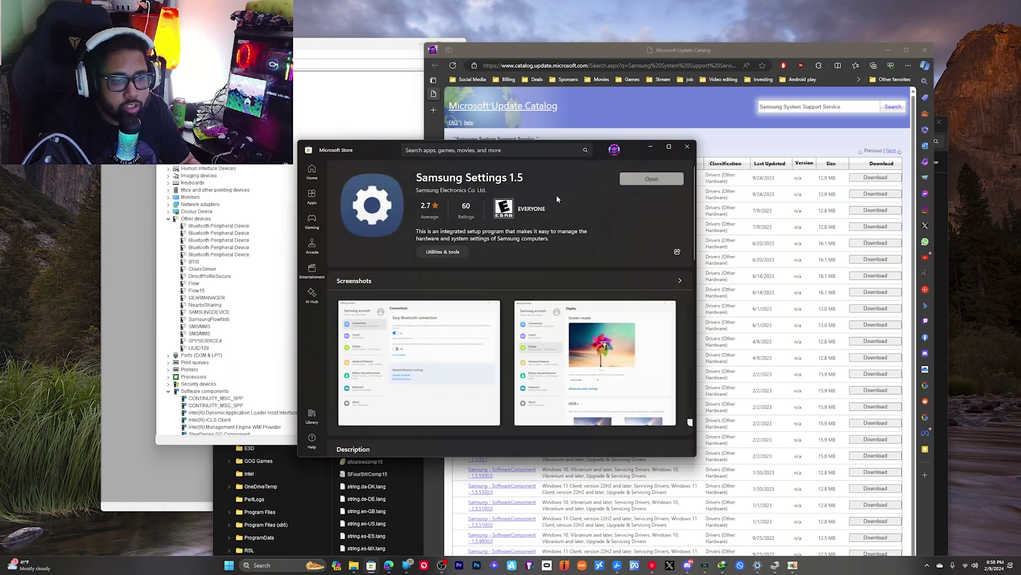
pyautogui.scroll(-2, 558, 273)
pyautogui.scroll(2, 559, 273)
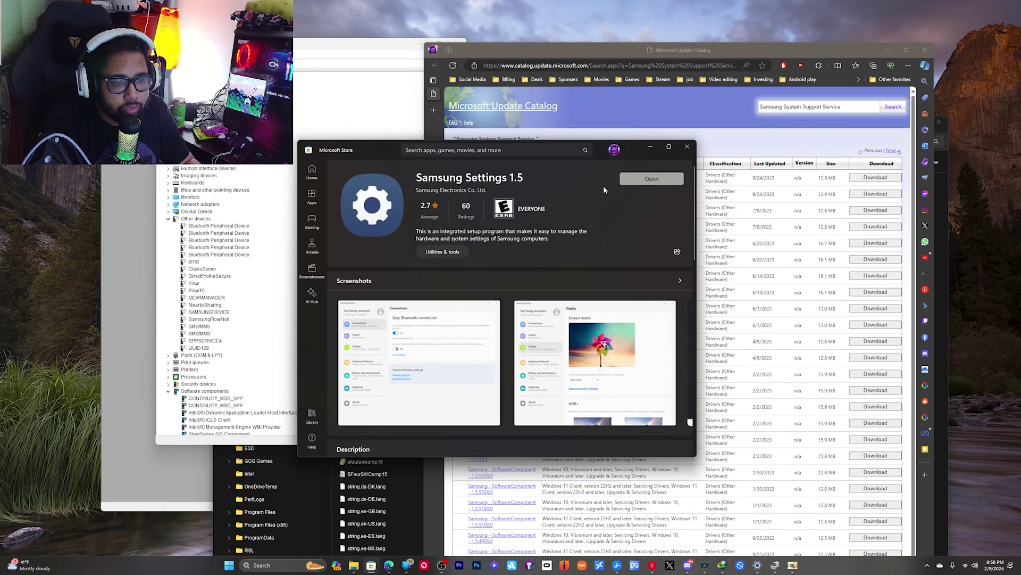
pyautogui.scroll(-15, 624, 231)
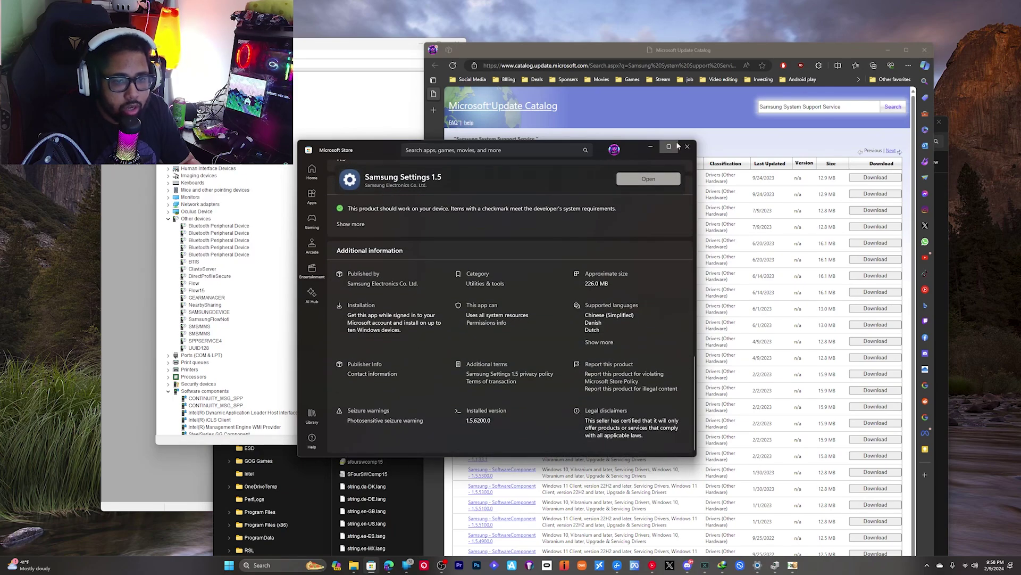
pyautogui.click(687, 146)
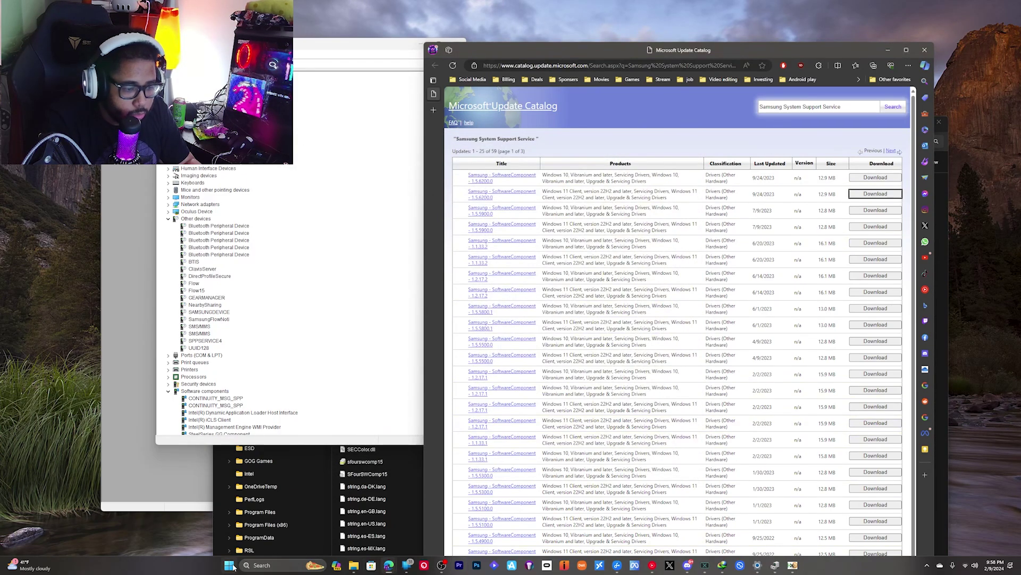
# - Search Windows for "samsung settings", examine the app's Connected devices page, and close the app
pyautogui.click(230, 565)
pyautogui.write('sa')
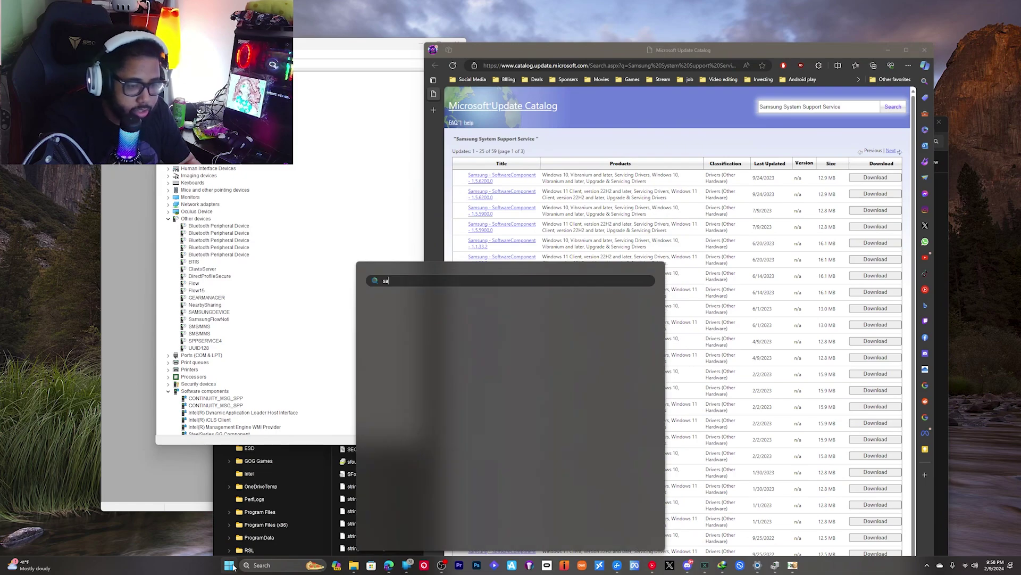
pyautogui.write('msung settings')
pyautogui.press('Escape')
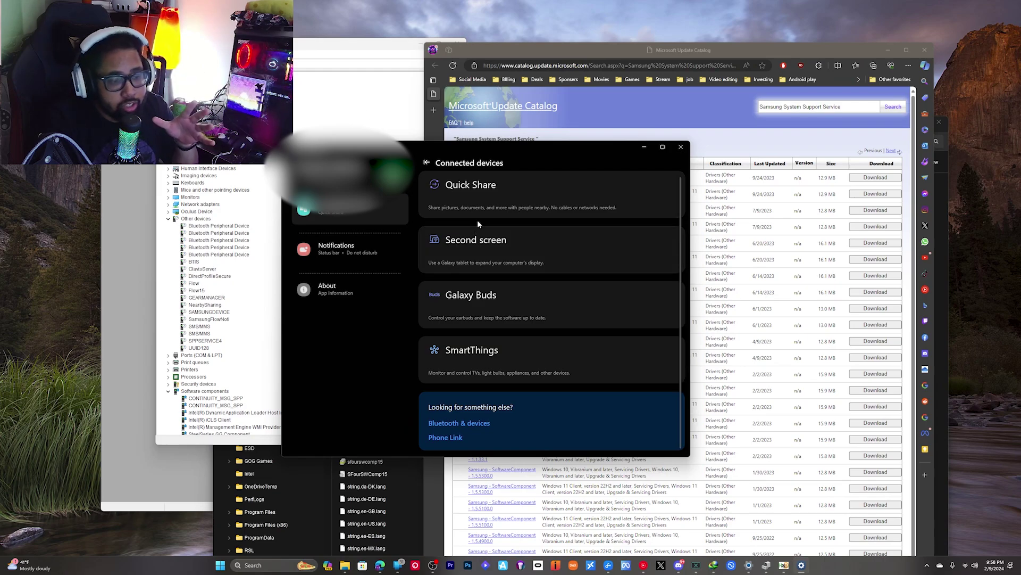
pyautogui.click(682, 147)
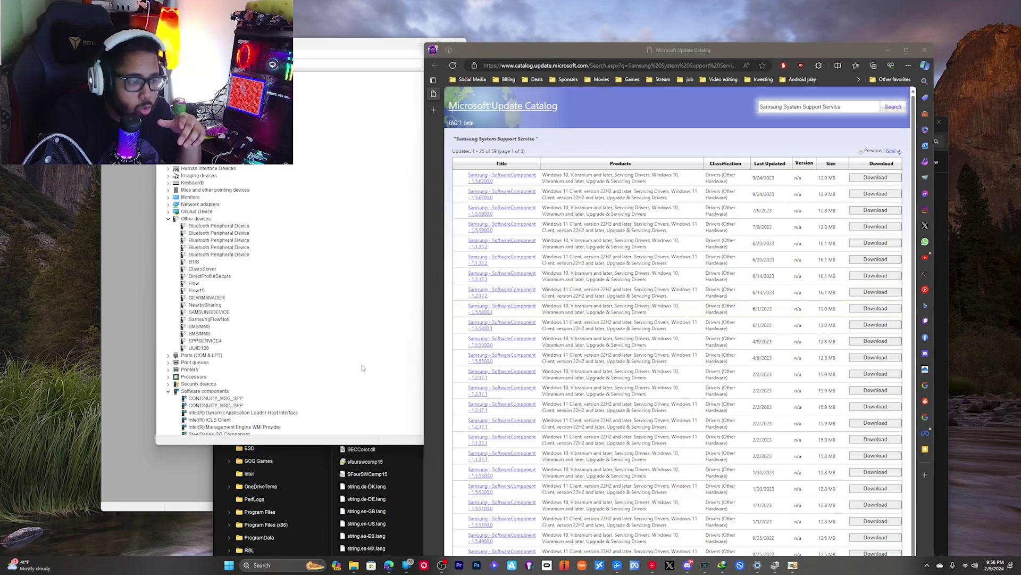
# - Switch to Device Manager and uninstall the second CONTINUITY_MSG_SPP device under Software components, without removing its driver
pyautogui.click(266, 372)
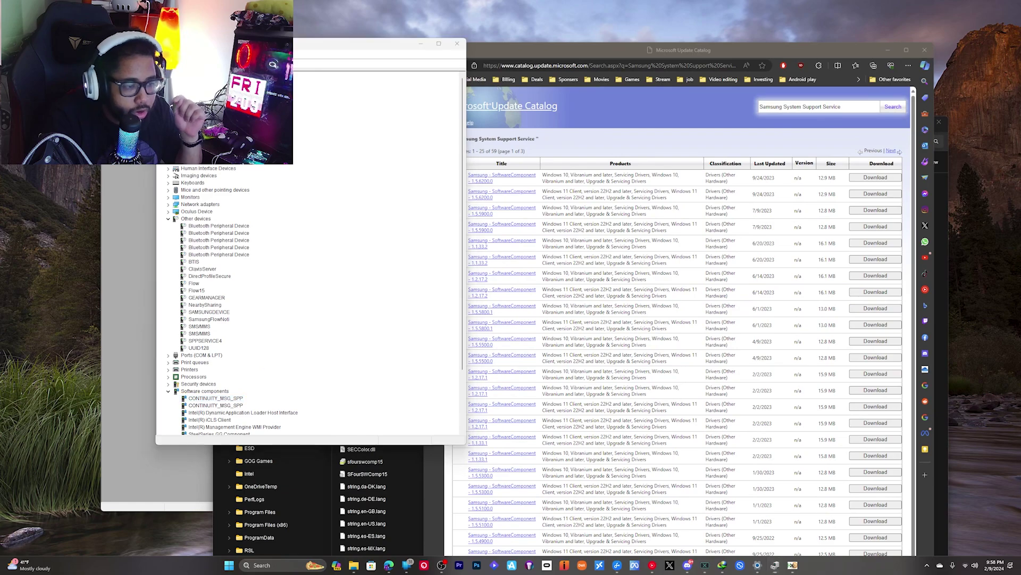
pyautogui.scroll(-3, 288, 367)
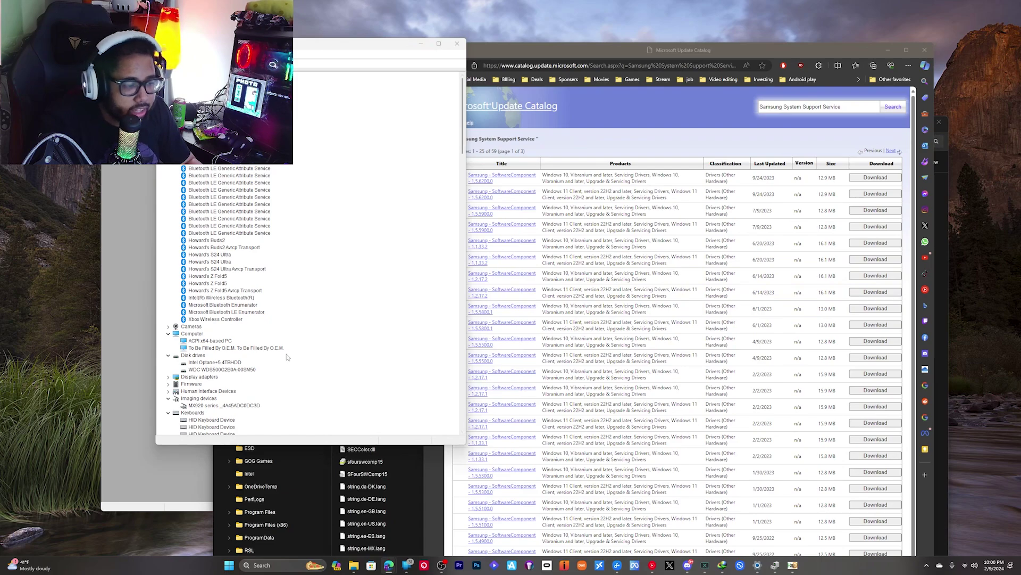
pyautogui.click(337, 357)
pyautogui.scroll(-15, 328, 346)
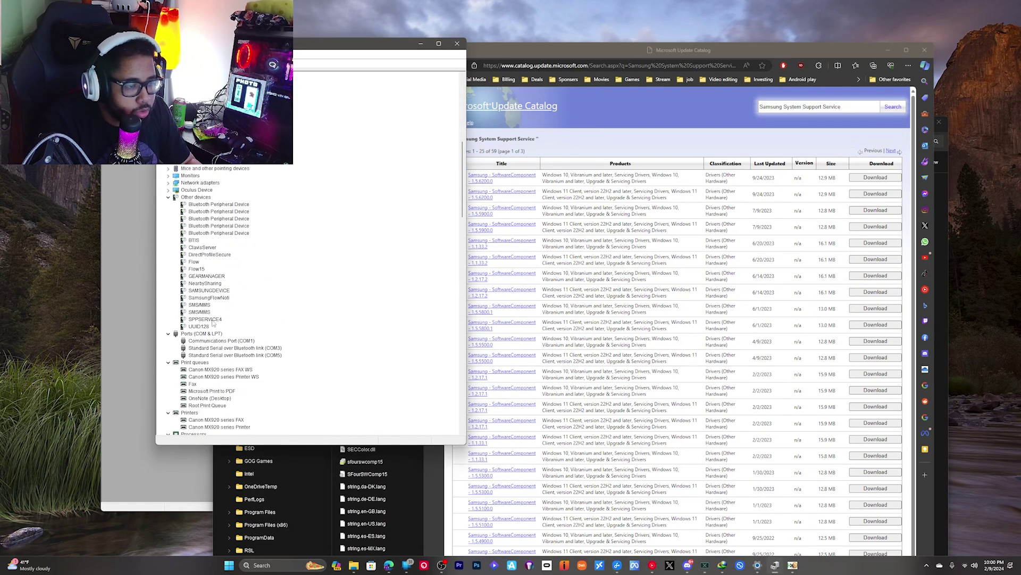
pyautogui.scroll(-8, 187, 282)
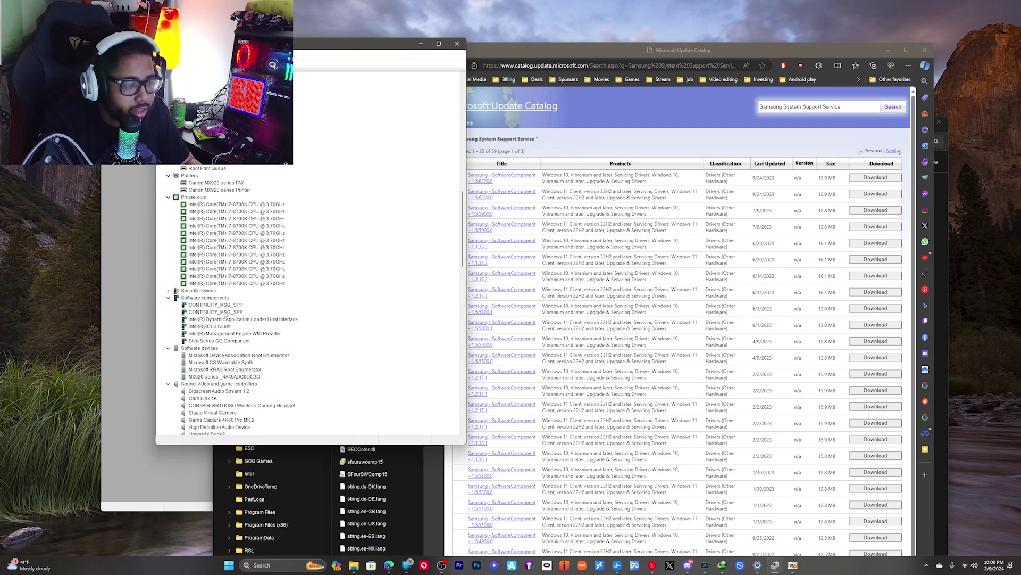
pyautogui.click(226, 313)
pyautogui.rightClick(228, 315)
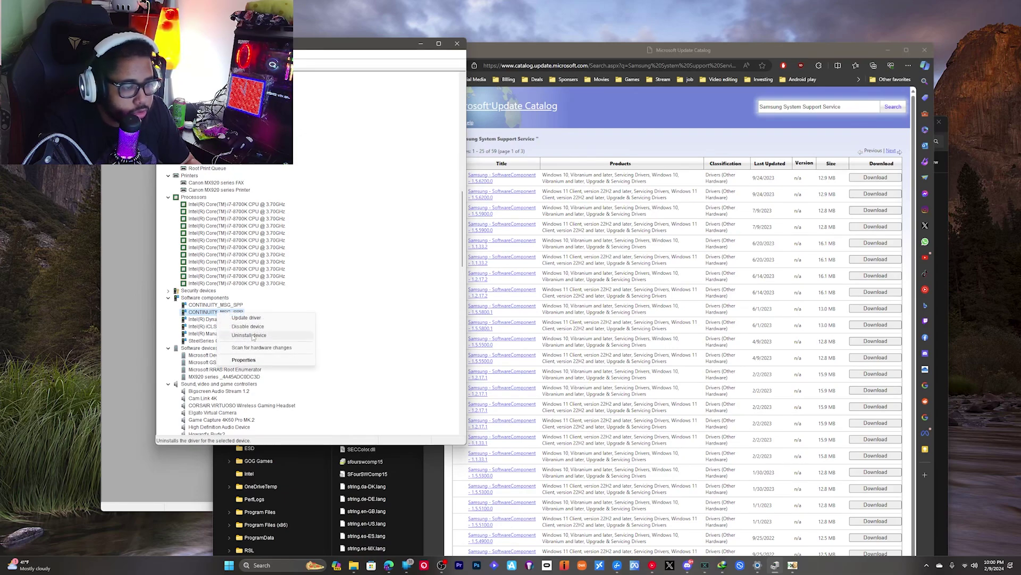
pyautogui.click(254, 336)
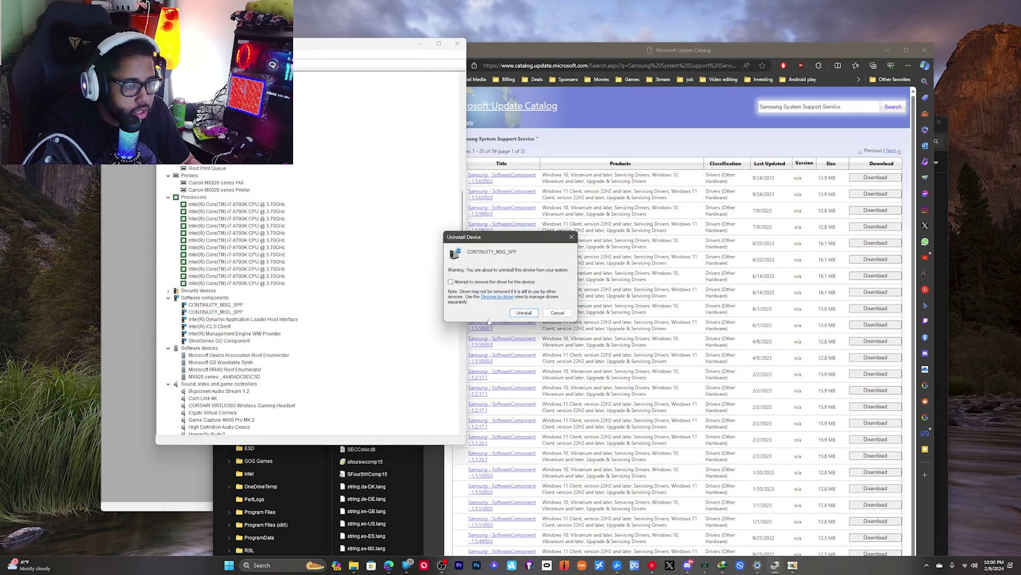
pyautogui.click(512, 313)
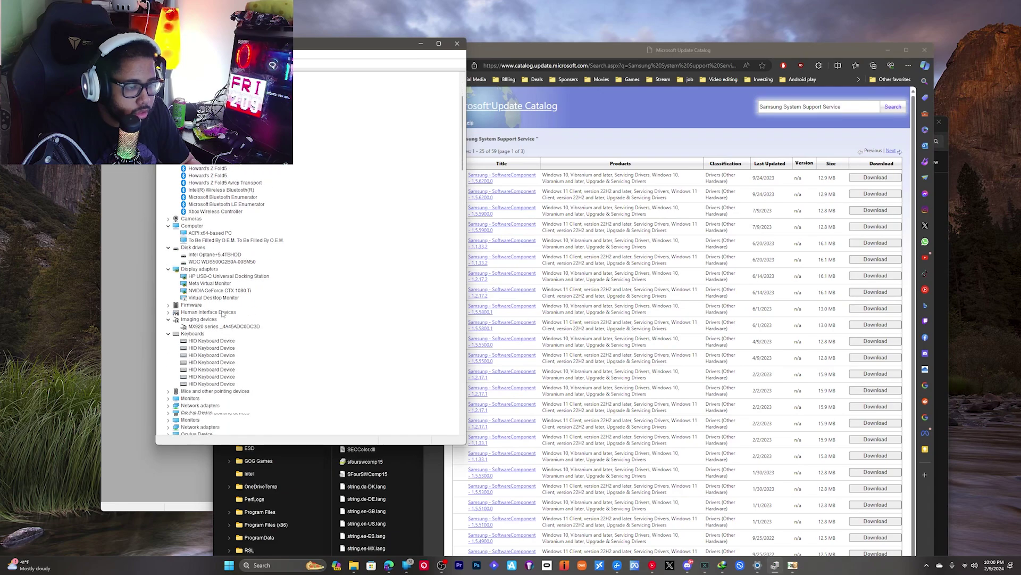
# - Uninstall the remaining CONTINUITY_MSG_SPP device under Software components, with the option to attempt removing its driver enabled
pyautogui.scroll(-20, 223, 313)
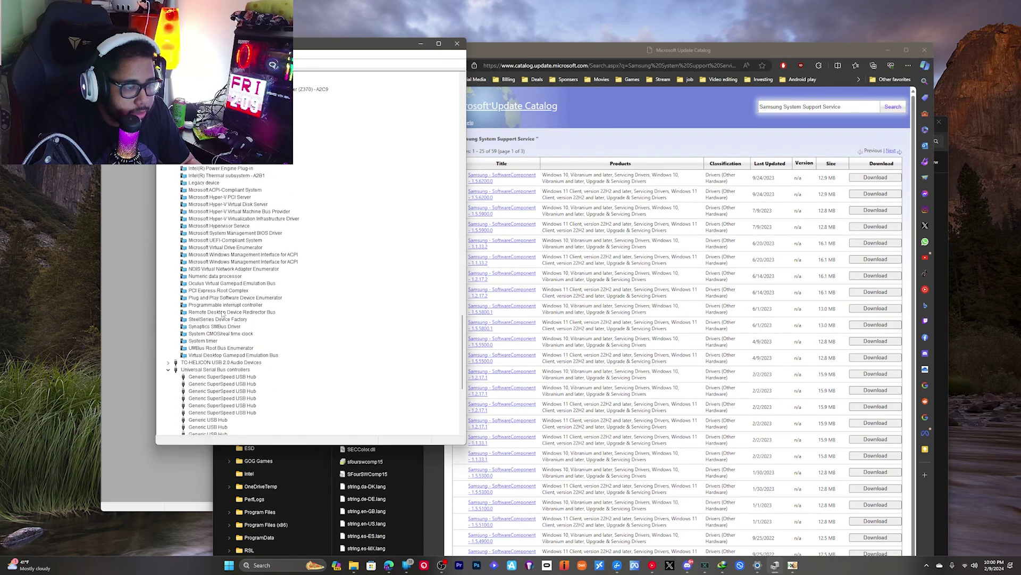
pyautogui.scroll(20, 222, 314)
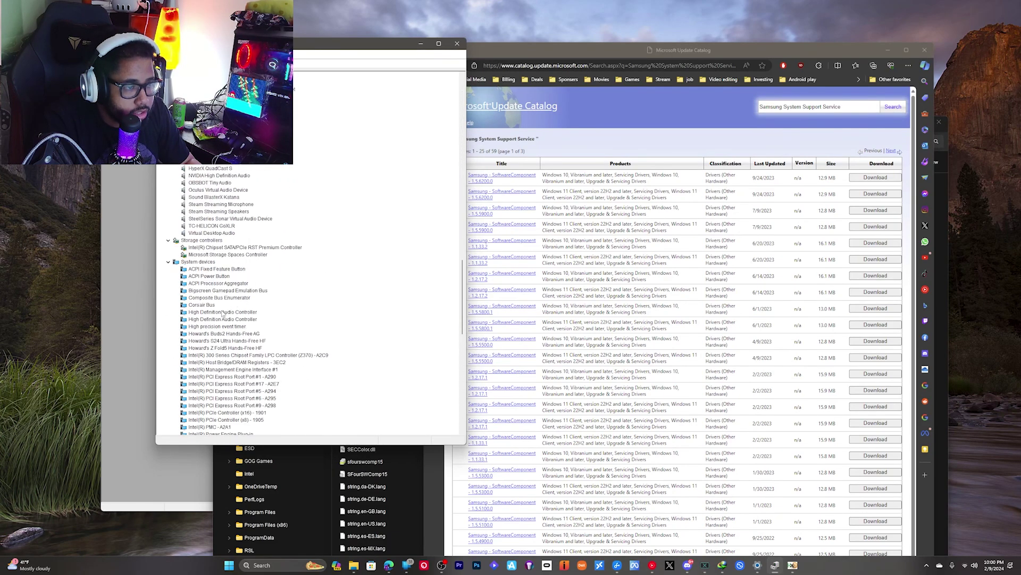
pyautogui.click(168, 262)
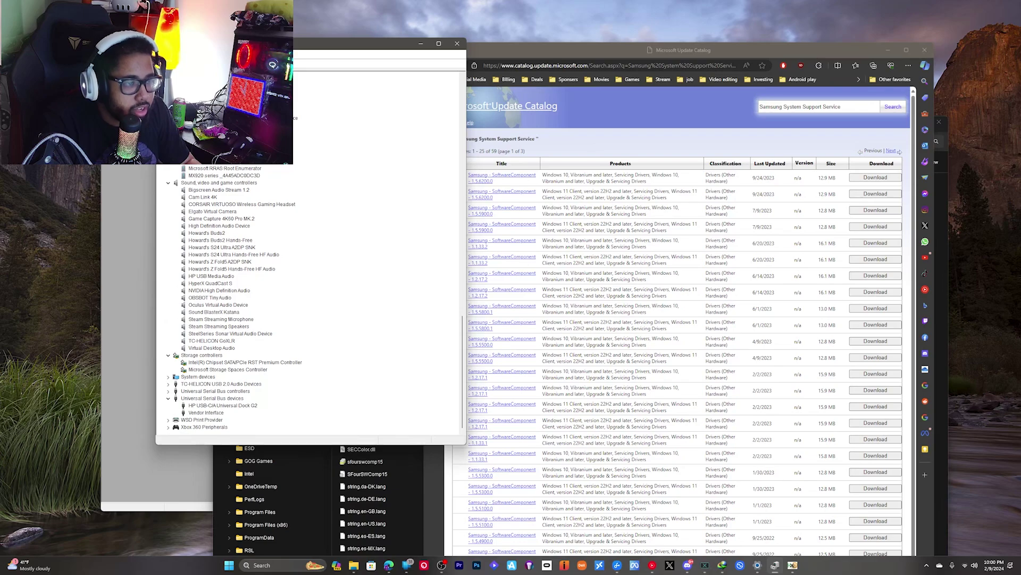
pyautogui.scroll(5, 229, 268)
pyautogui.rightClick(223, 218)
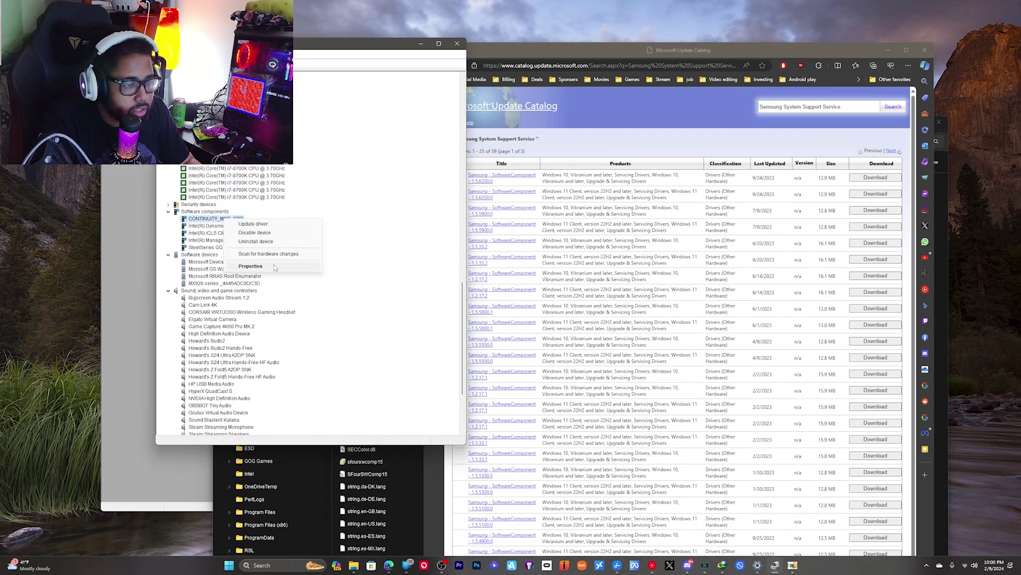
pyautogui.click(256, 241)
pyautogui.click(490, 282)
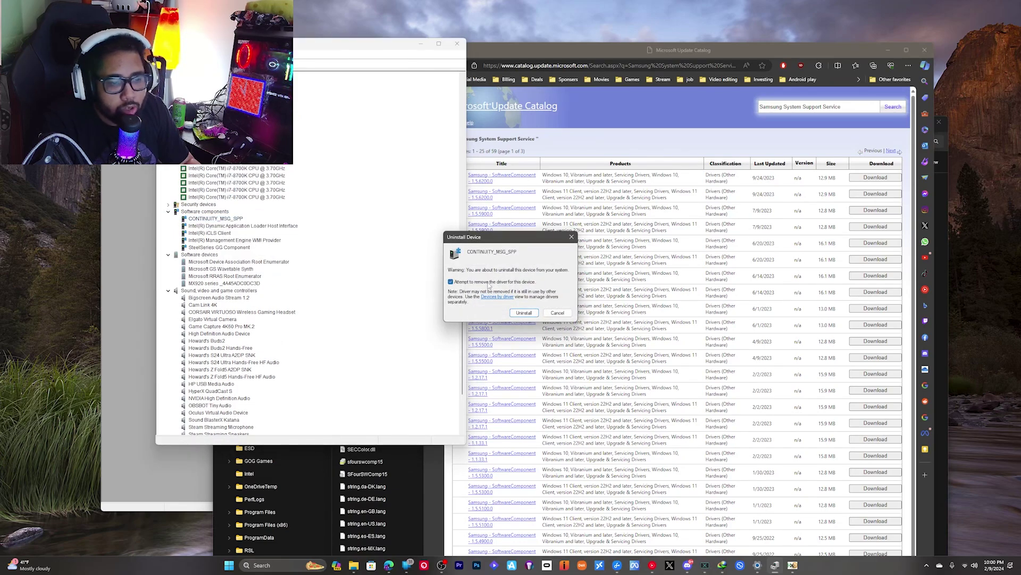
pyautogui.click(524, 313)
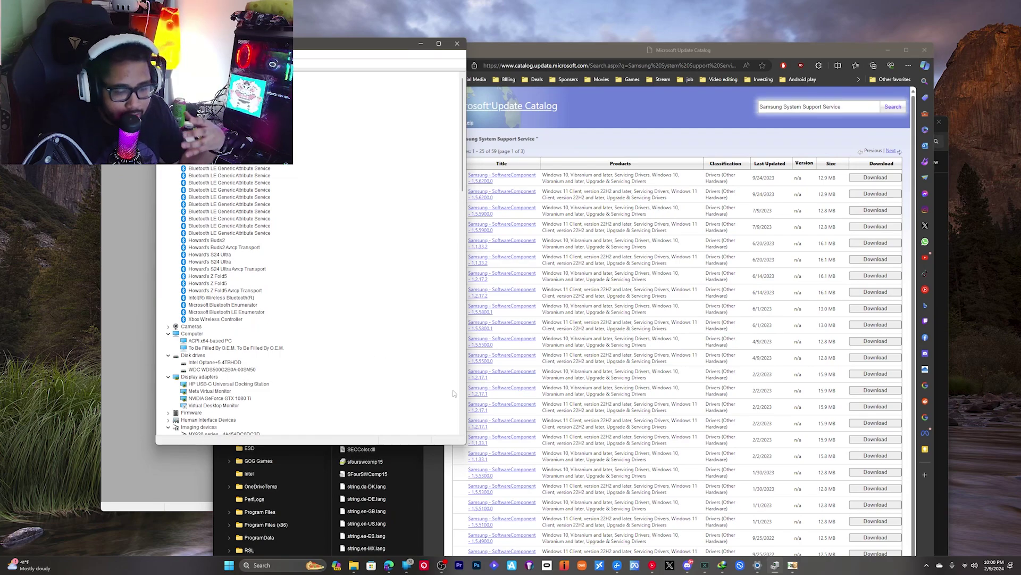
# - Switch to the hex editor and open the SamsungSystemSupportService application from C:\SamSysSupSvc
pyautogui.click(793, 566)
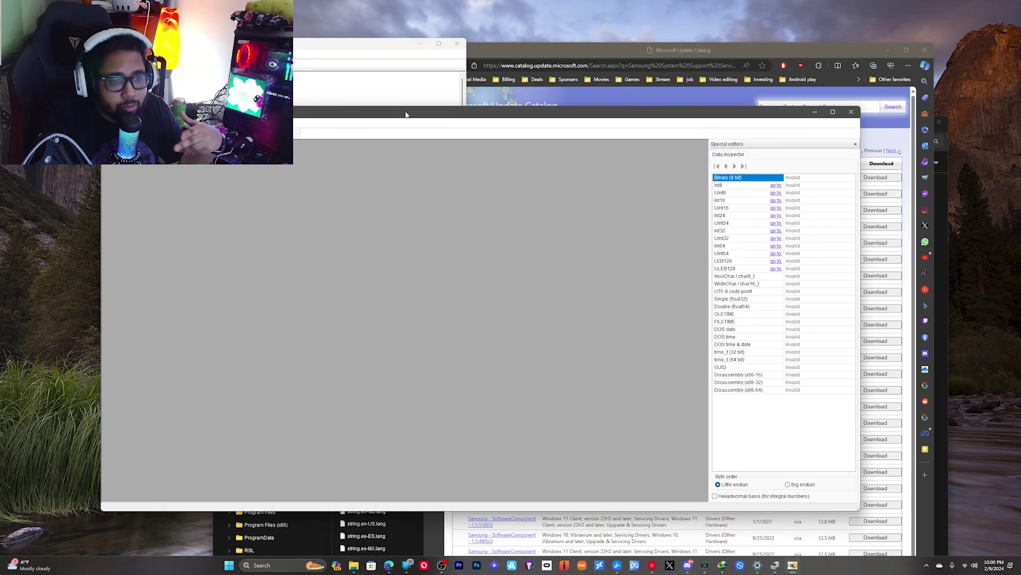
pyautogui.moveTo(408, 120); pyautogui.dragTo(452, 148)
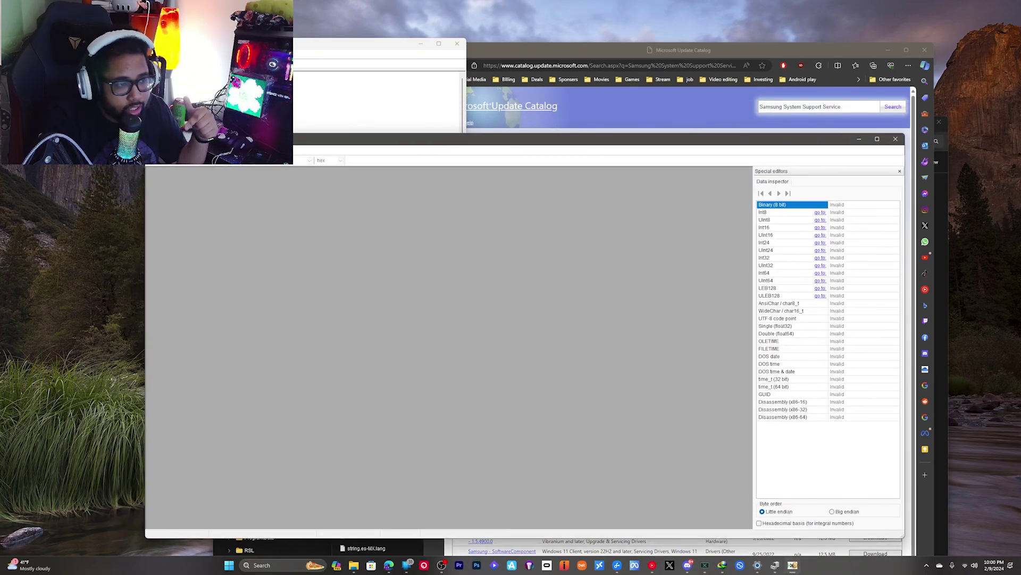
pyautogui.click(155, 153)
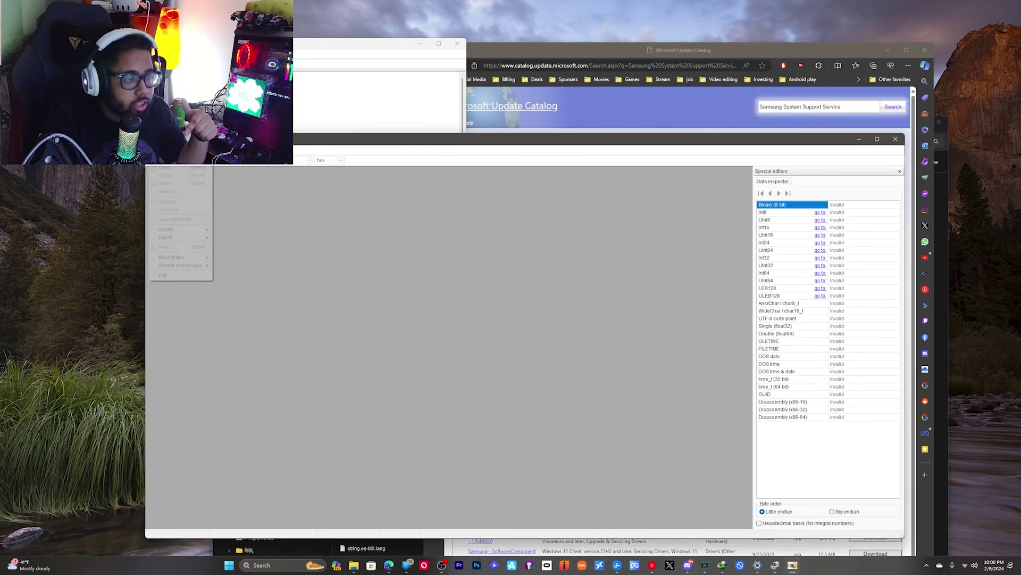
pyautogui.click(155, 169)
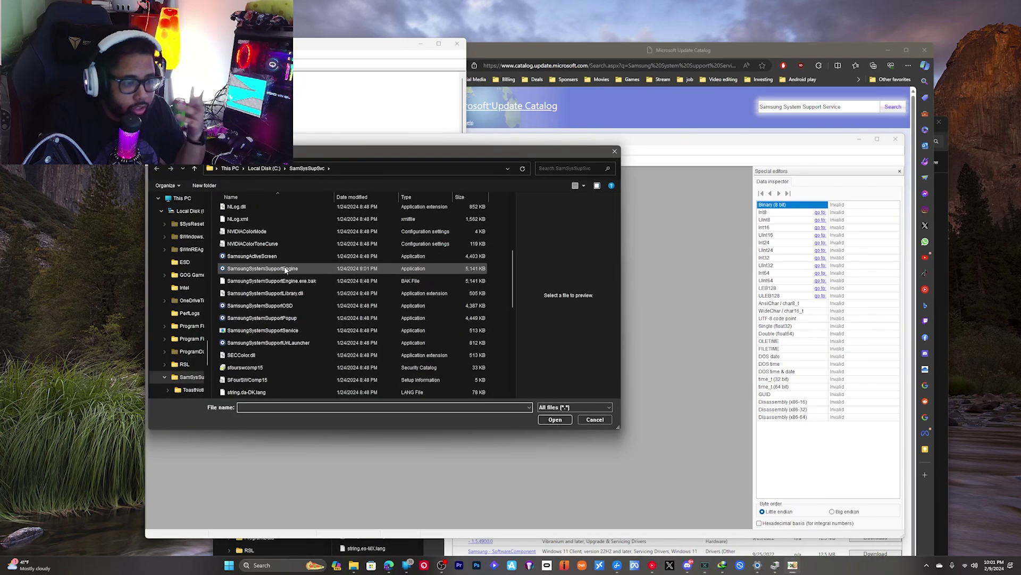
pyautogui.scroll(1, 286, 270)
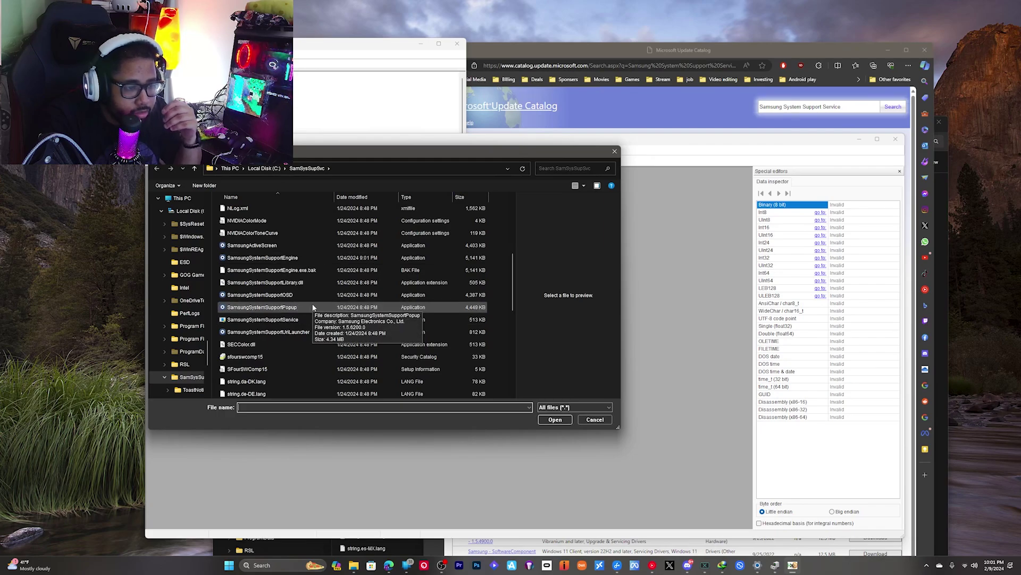
pyautogui.scroll(1, 314, 308)
pyautogui.scroll(1, 308, 314)
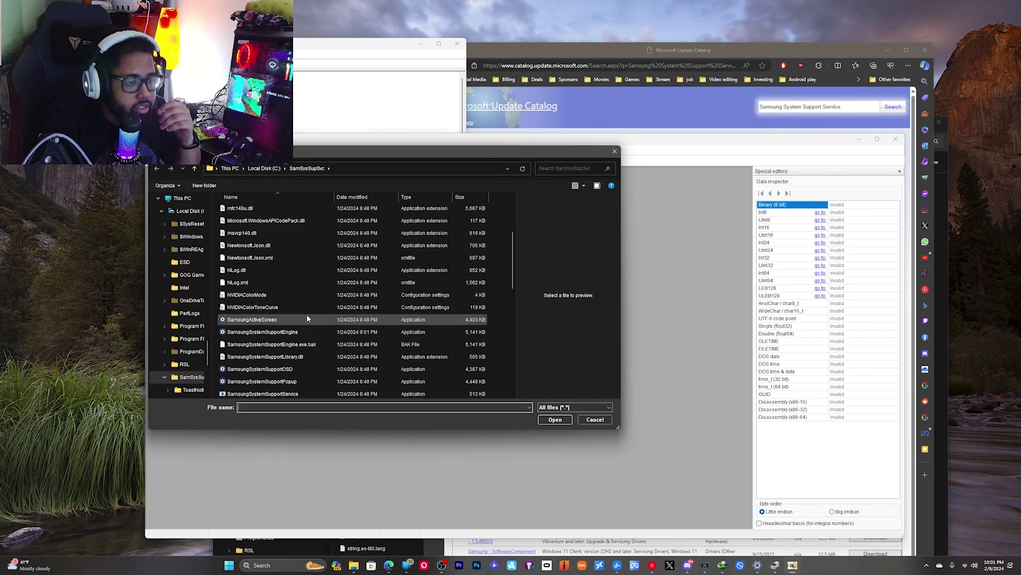
pyautogui.scroll(-1, 307, 318)
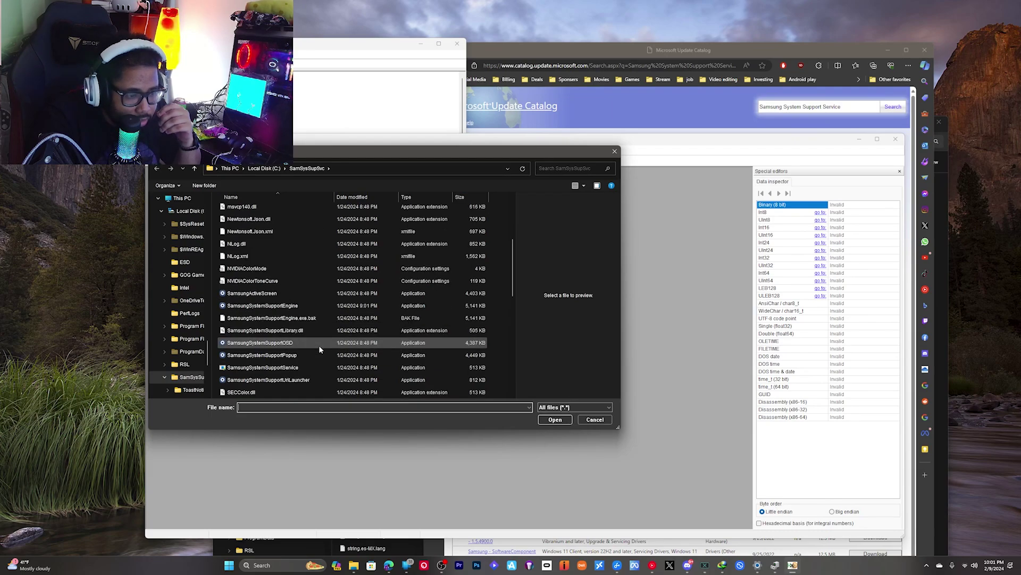
pyautogui.doubleClick(290, 368)
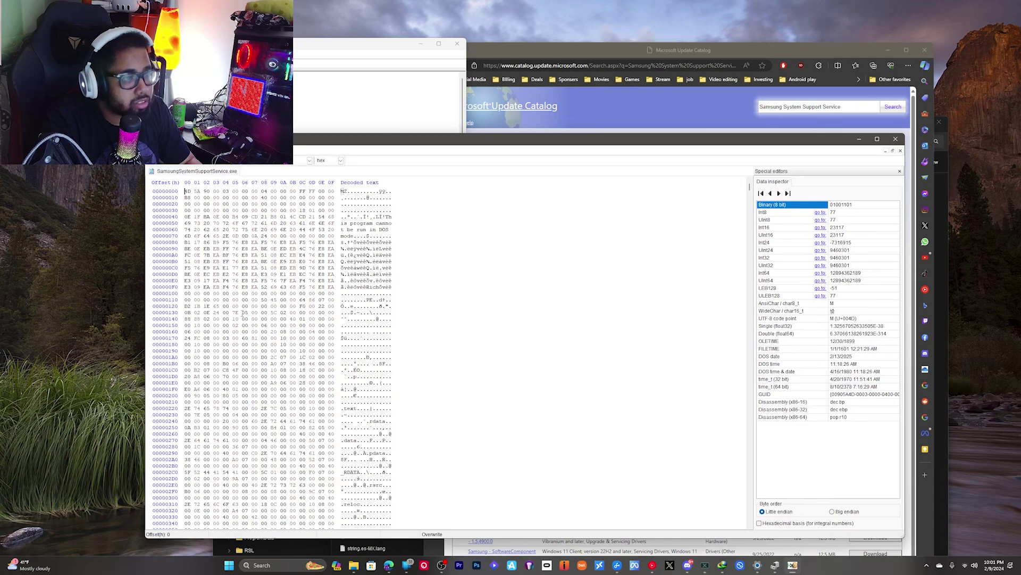
# - Go to hexadecimal offset 68140, counted from the beginning of SamsungSystemSupportService.exe
pyautogui.rightClick(202, 165)
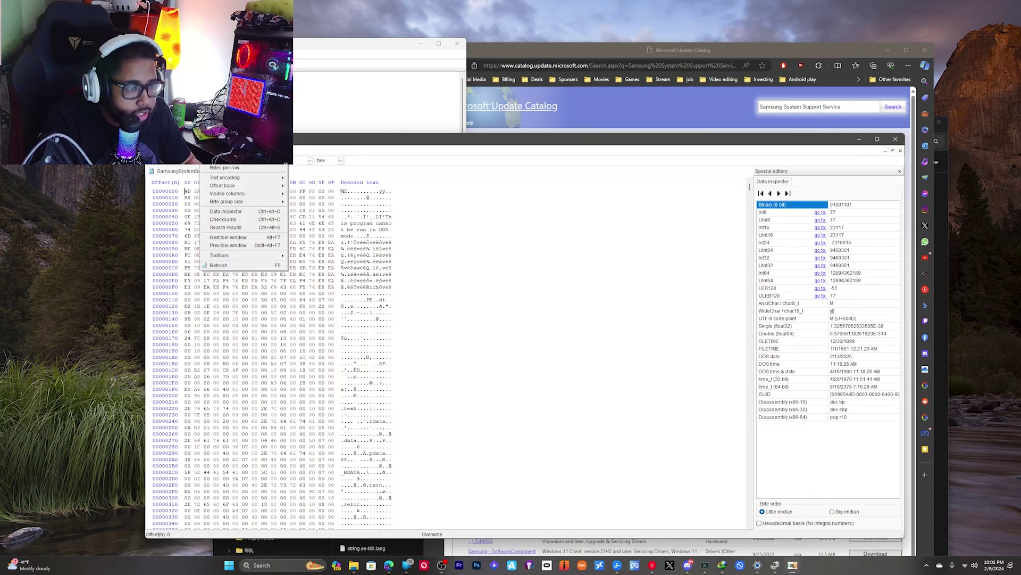
pyautogui.click(191, 150)
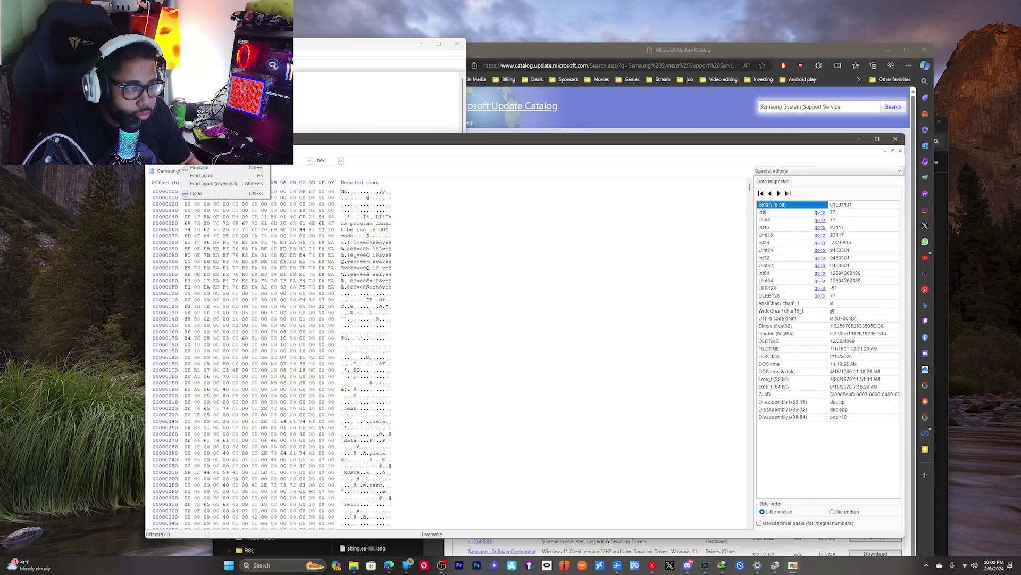
pyautogui.click(197, 194)
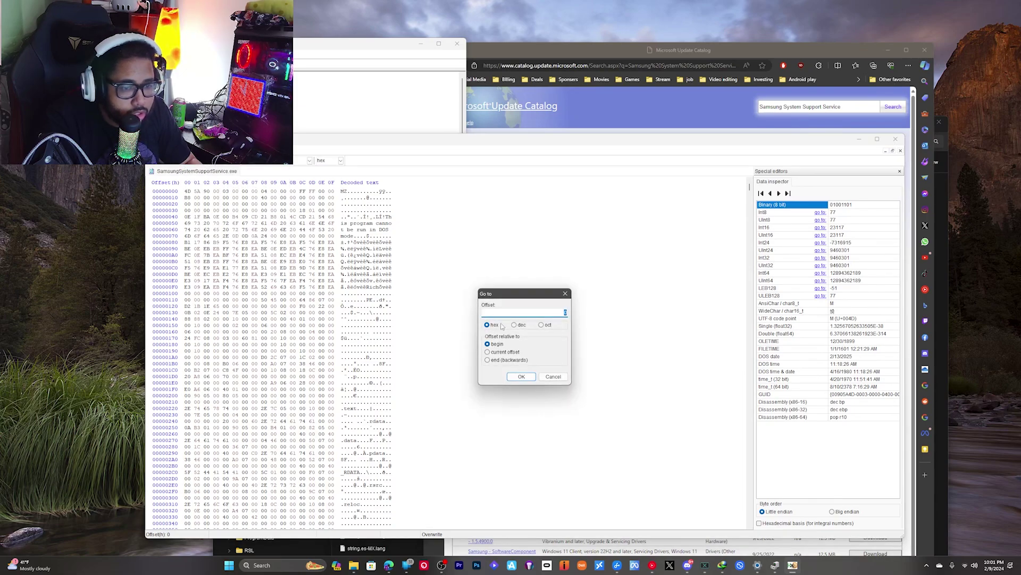
pyautogui.click(514, 353)
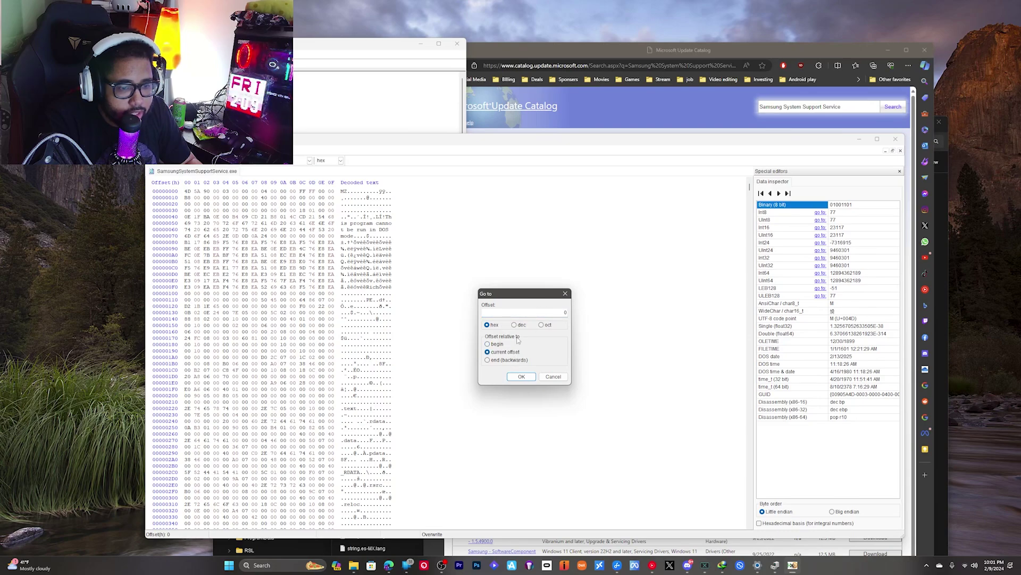
pyautogui.doubleClick(553, 314)
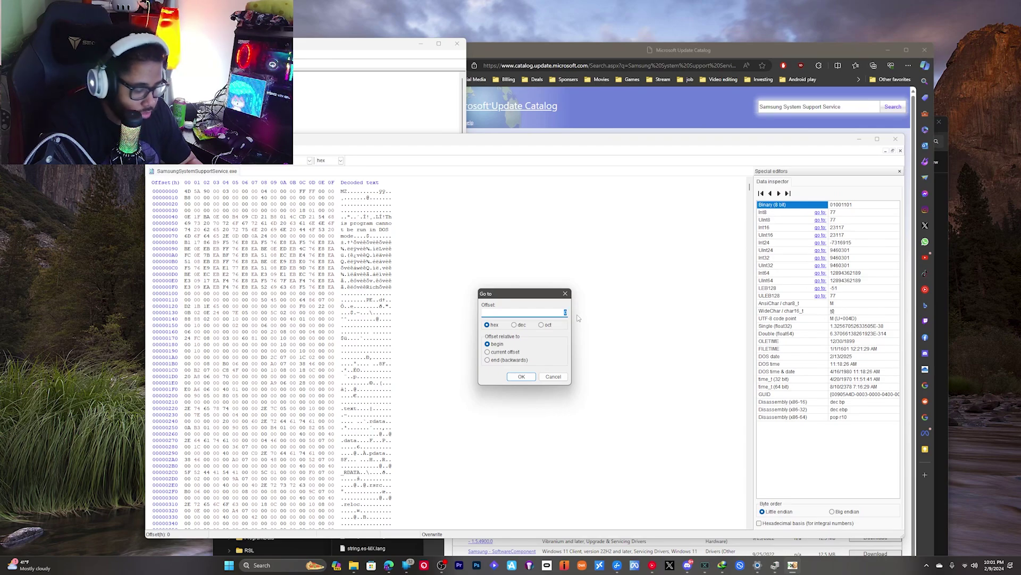
pyautogui.write('0')
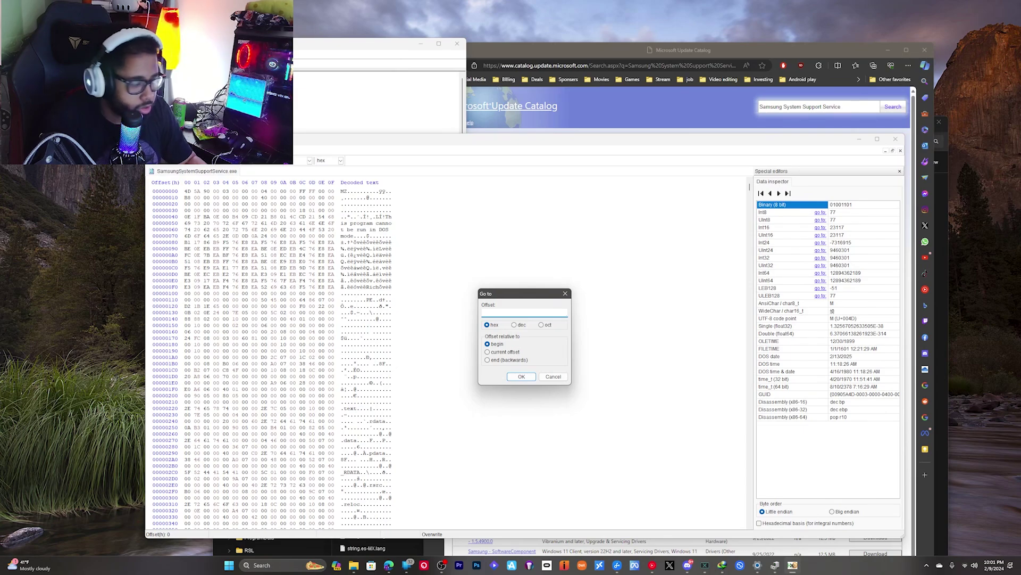
pyautogui.hotkey('alt', 'Tab')
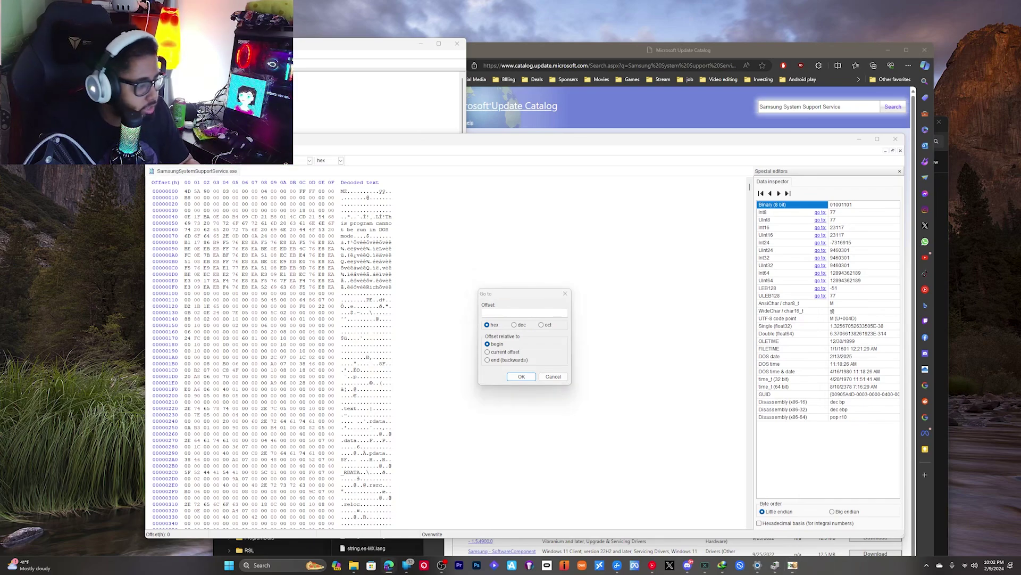
pyautogui.click(516, 311)
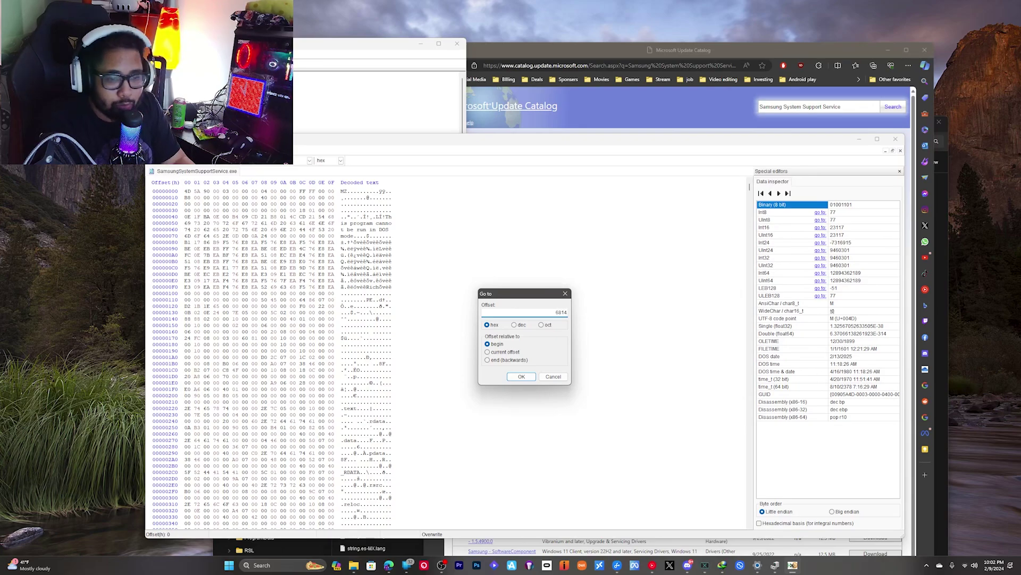
pyautogui.click(522, 376)
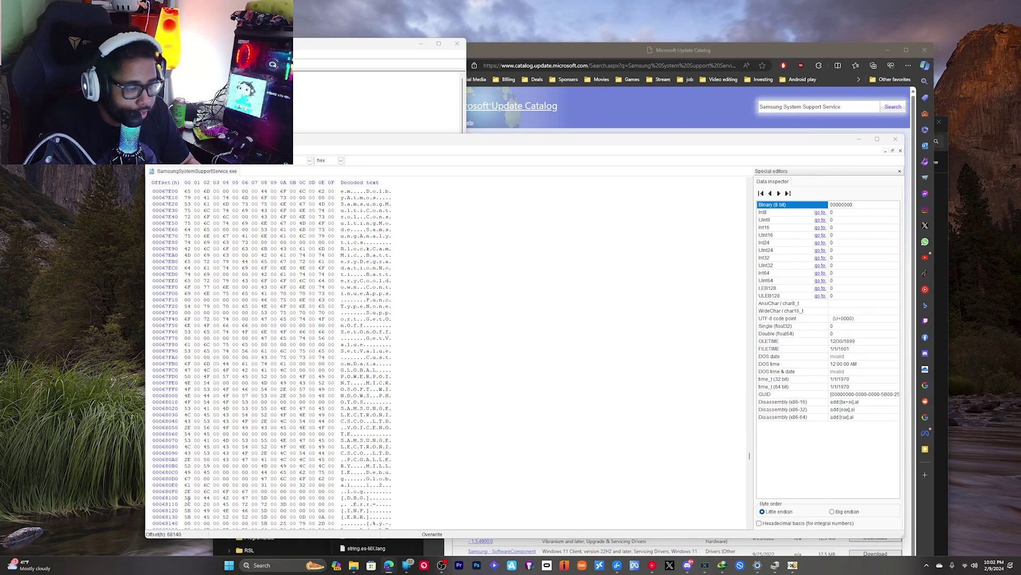
# - Return to hexadecimal offset 68140 and try to overwrite the byte there, entering 0
pyautogui.scroll(6, 171, 498)
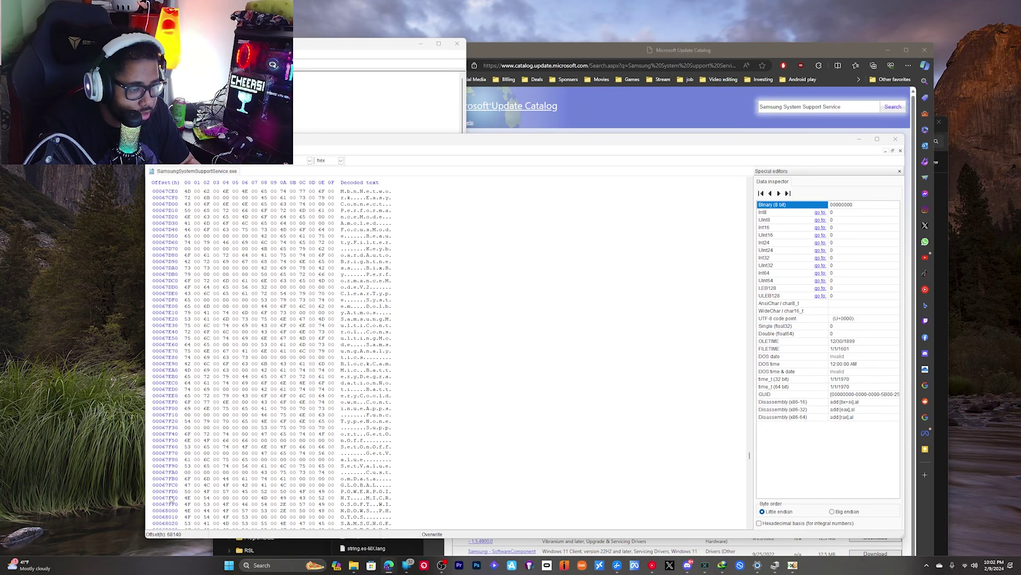
pyautogui.scroll(20, 171, 499)
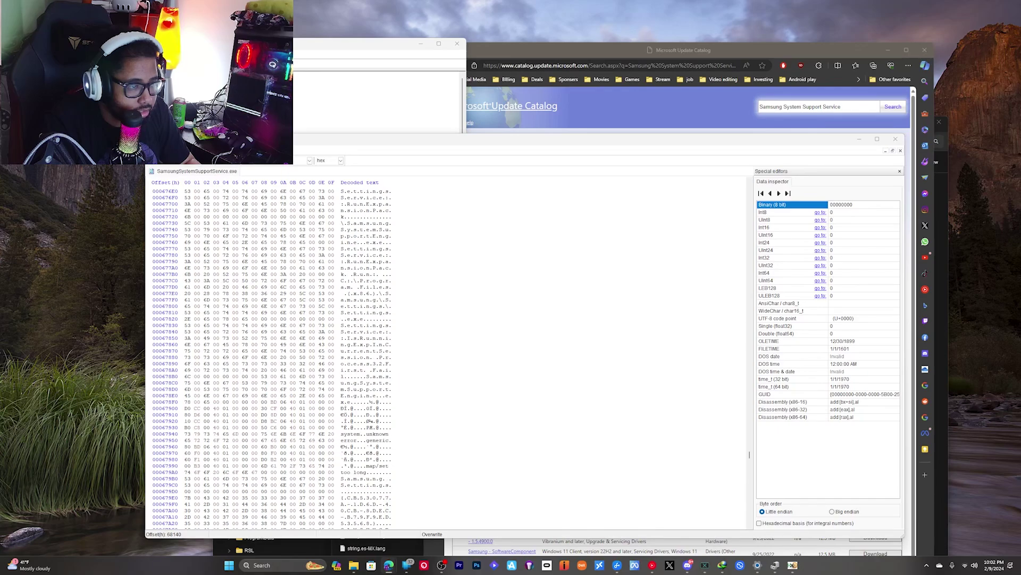
pyautogui.click(154, 150)
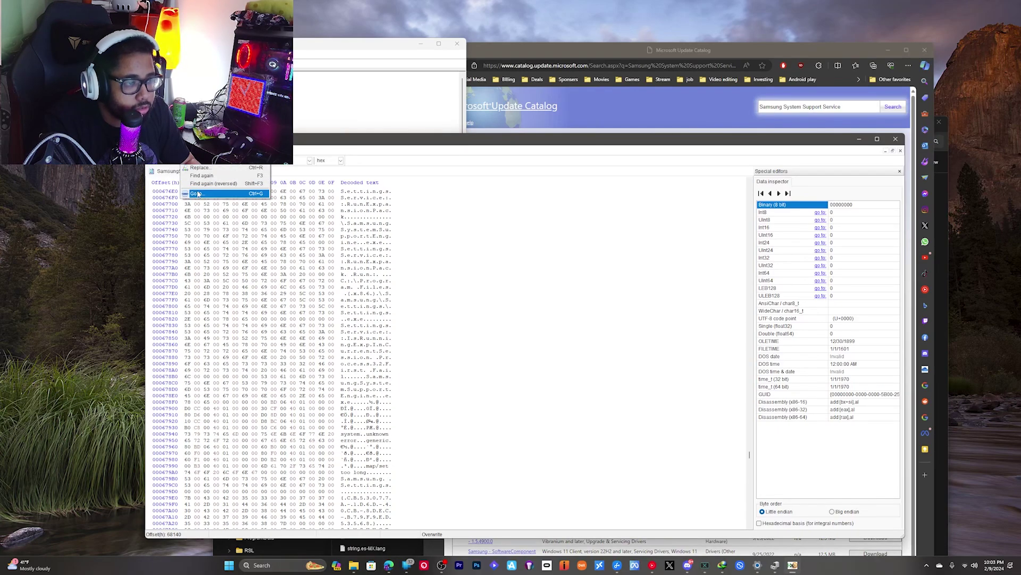
pyautogui.click(198, 193)
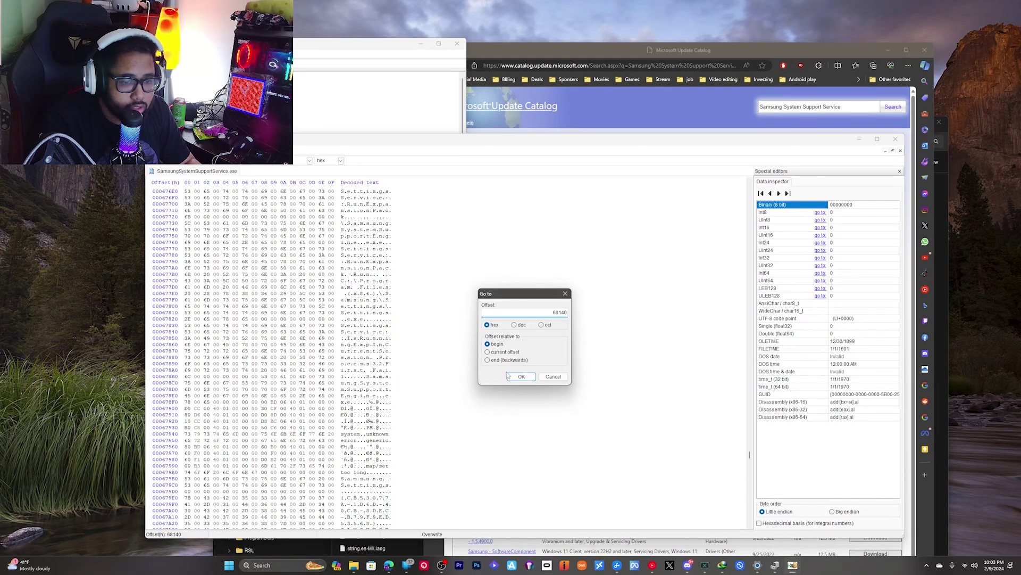
pyautogui.click(516, 376)
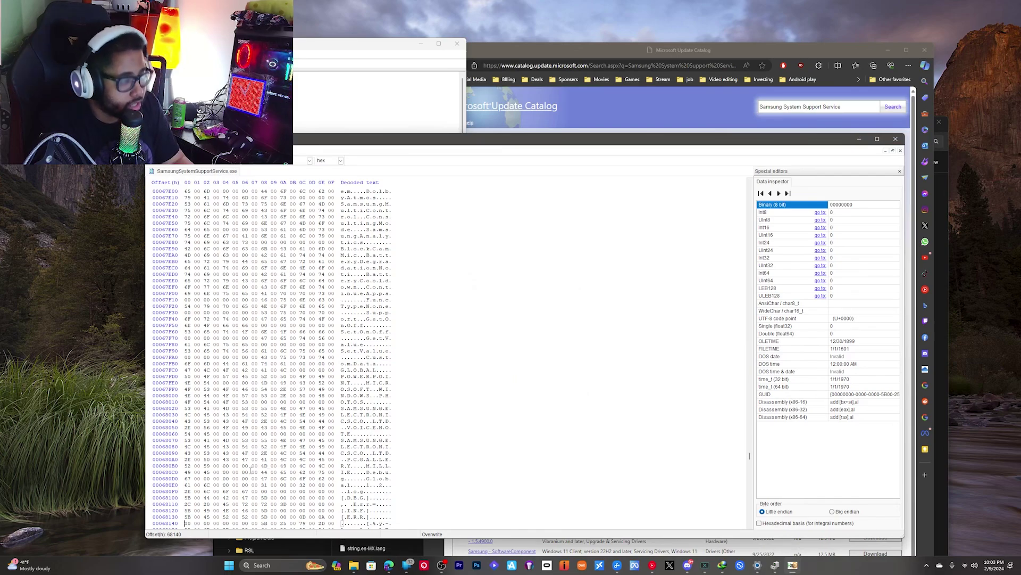
pyautogui.press('0')
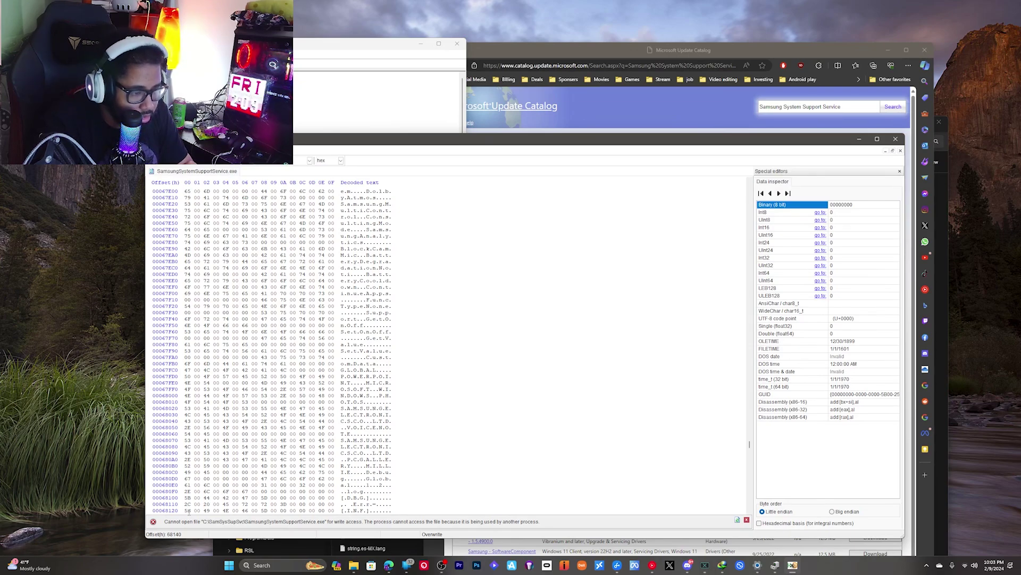
pyautogui.scroll(-3, 236, 293)
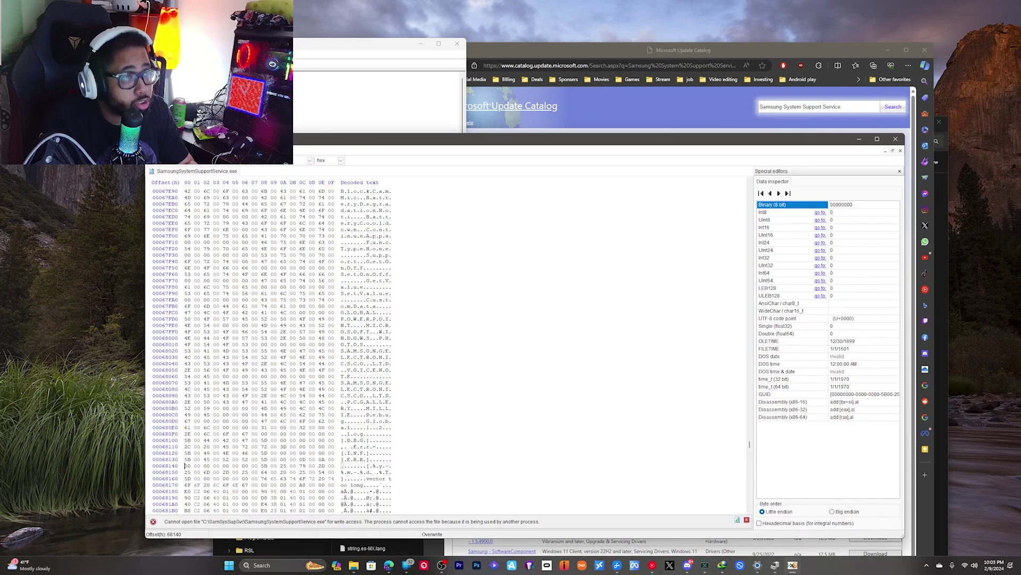
# - Close the hex editor and the Device Manager window
pyautogui.click(154, 150)
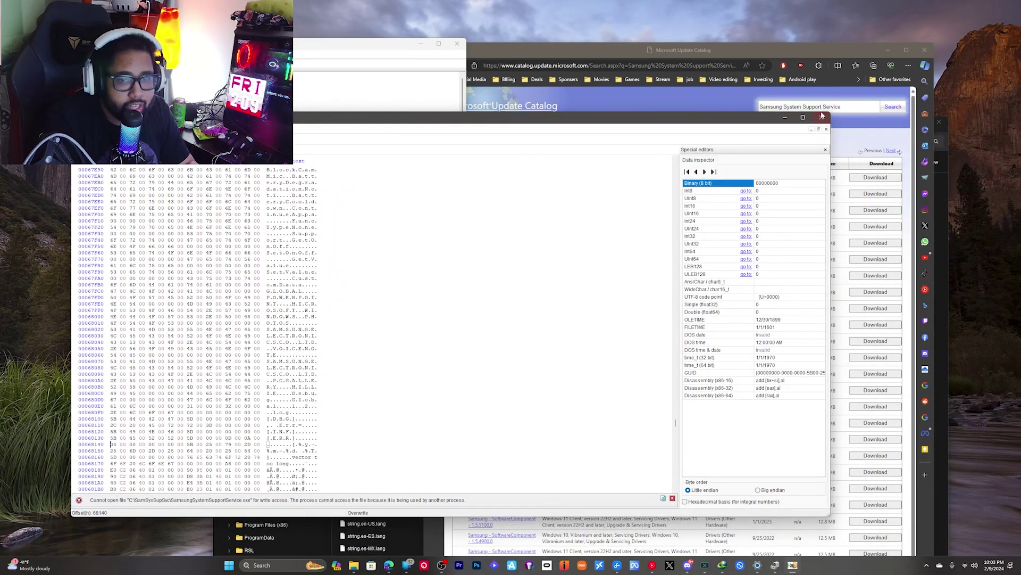
pyautogui.click(825, 115)
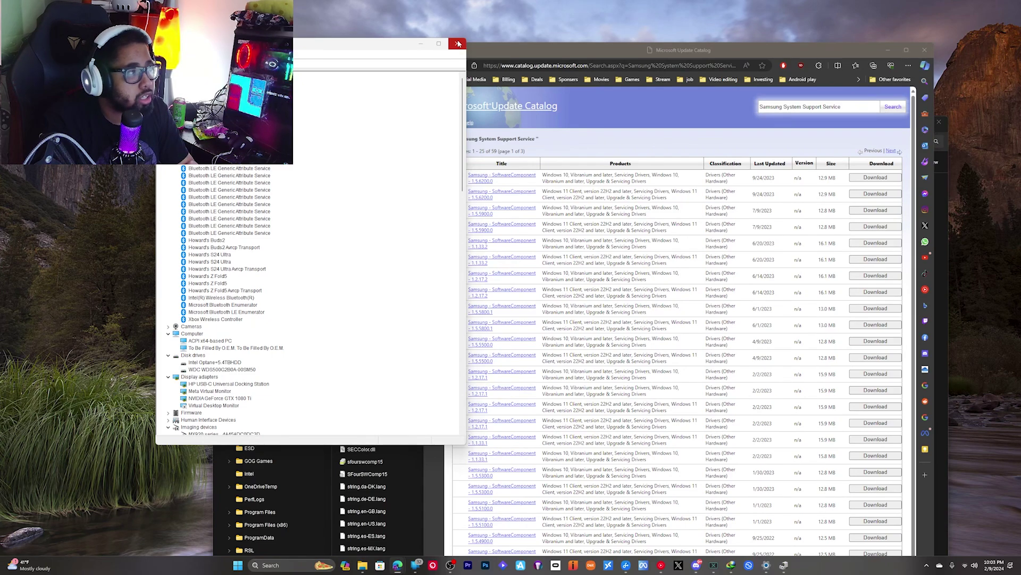
pyautogui.click(458, 44)
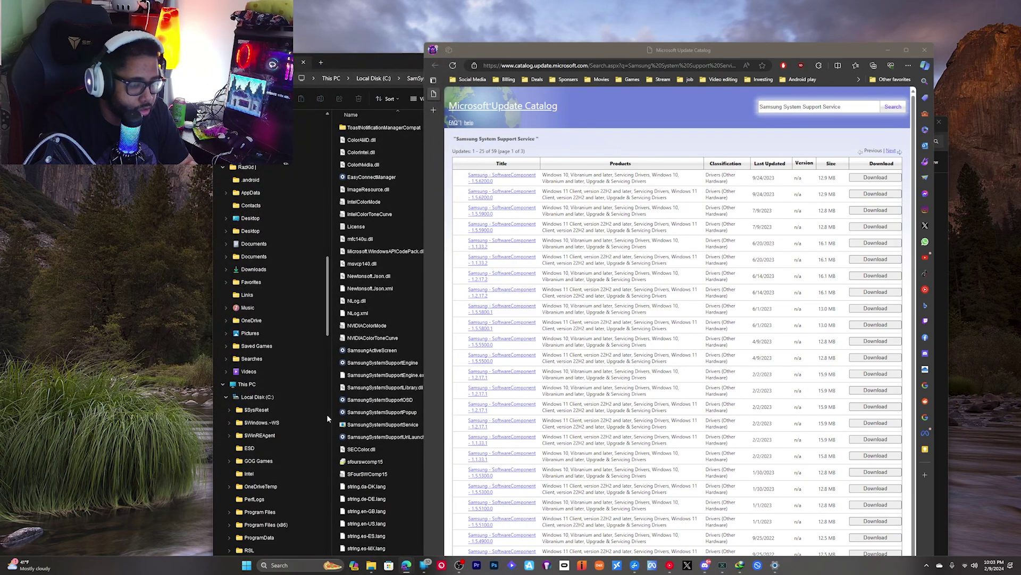
# - Open Command Prompt as administrator and run "sc create SamSysSupSvc binPath=c:\SamSysSupSvc\SamsungSystemSupportService.exe start=auto"
pyautogui.press('super')
pyautogui.write('cmd')
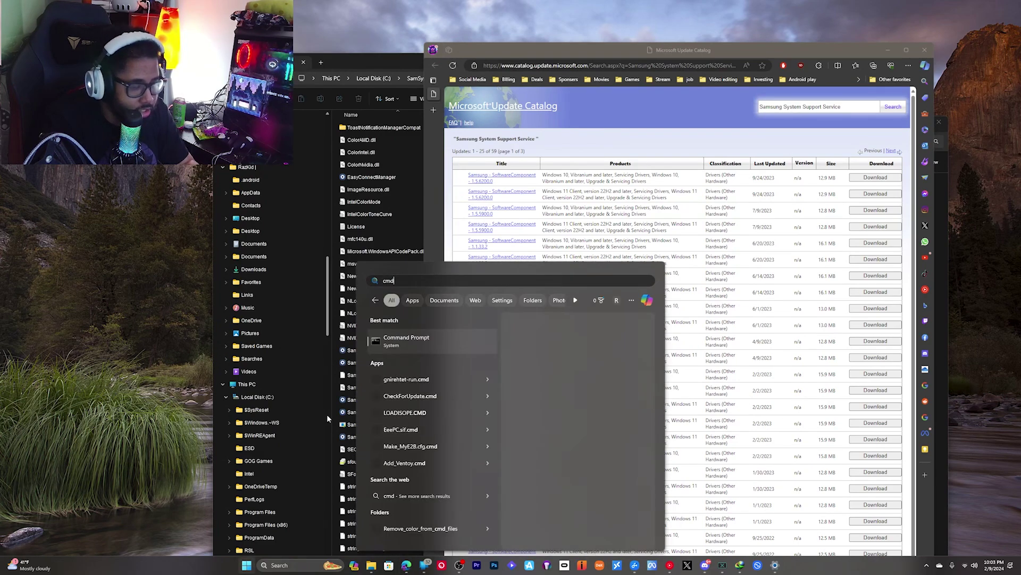
pyautogui.rightClick(405, 341)
pyautogui.click(425, 353)
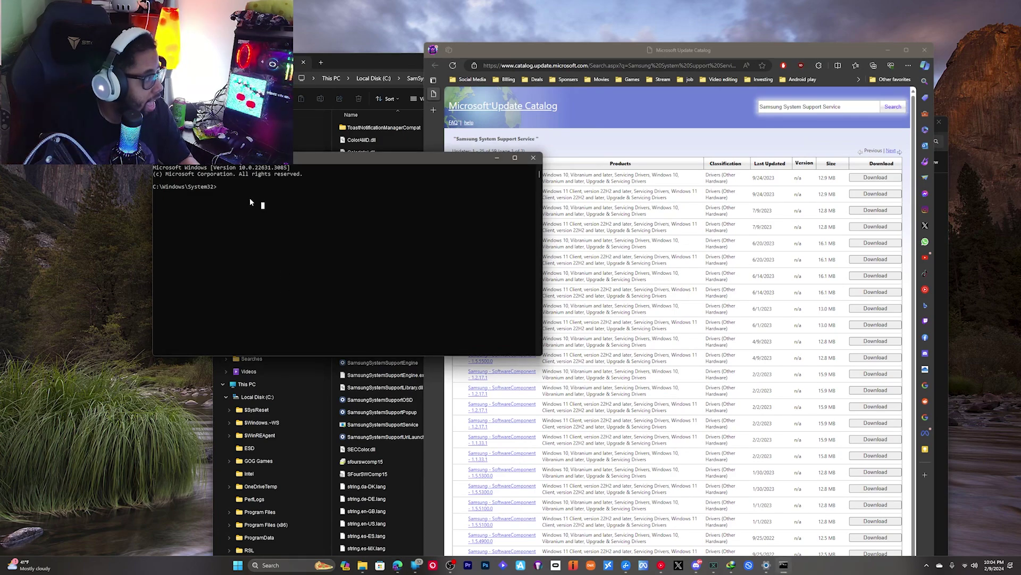
pyautogui.write('sc create SamSysSupSvc binPath=c:\\SamSysSupSvc\\SamsungSystemSupportService.exe start=auto')
pyautogui.press('Return')
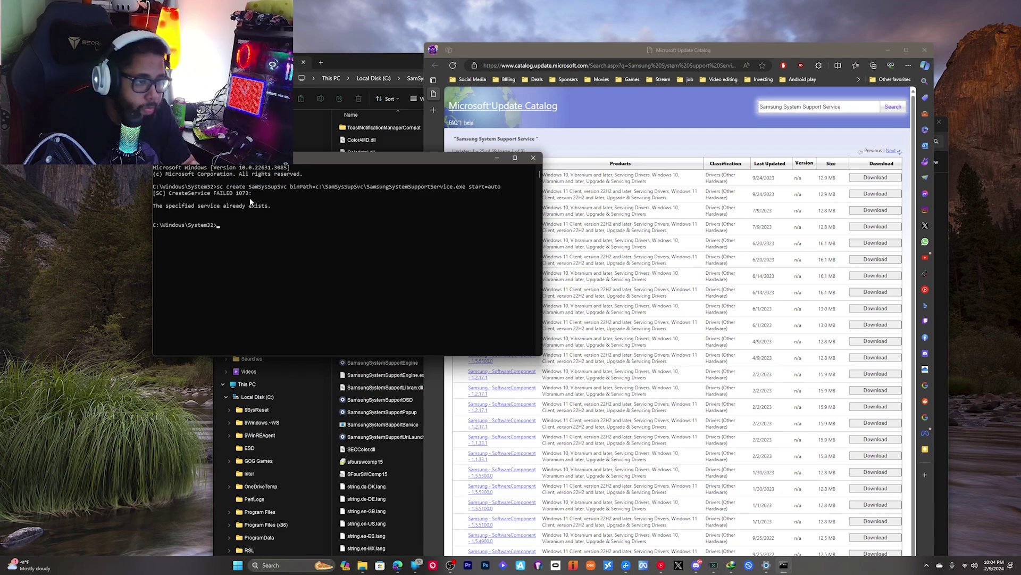
pyautogui.moveTo(250, 163); pyautogui.dragTo(340, 200)
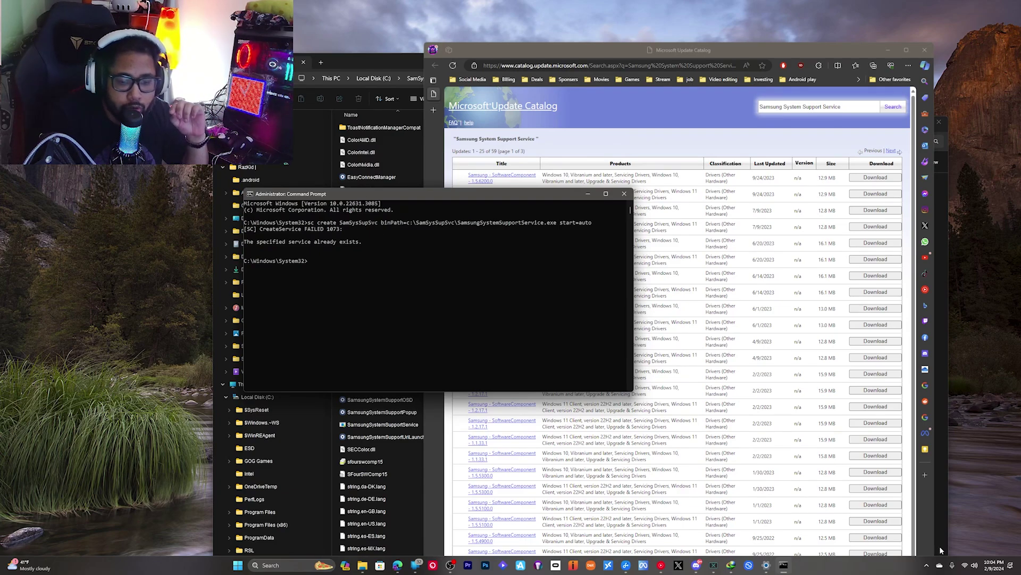
# - Check the connected device in the Multi control pop-up among the hidden background apps, and dismiss it
pyautogui.click(926, 565)
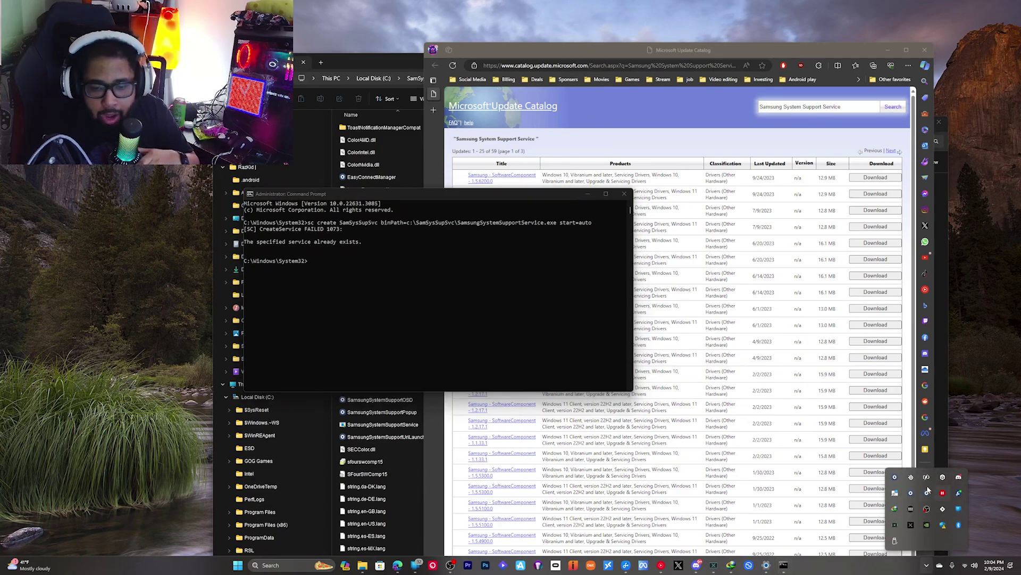
pyautogui.click(895, 495)
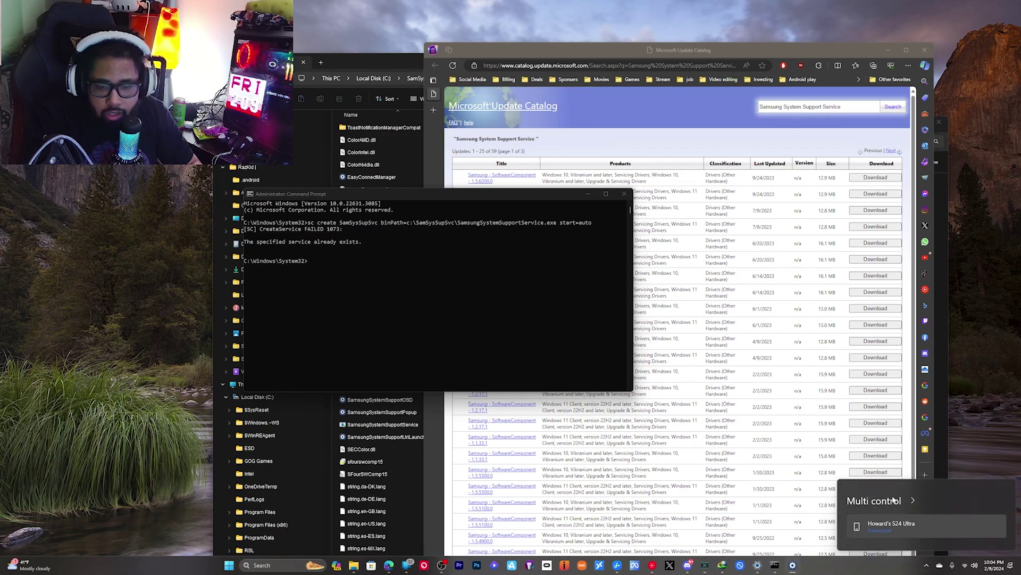
pyautogui.click(989, 440)
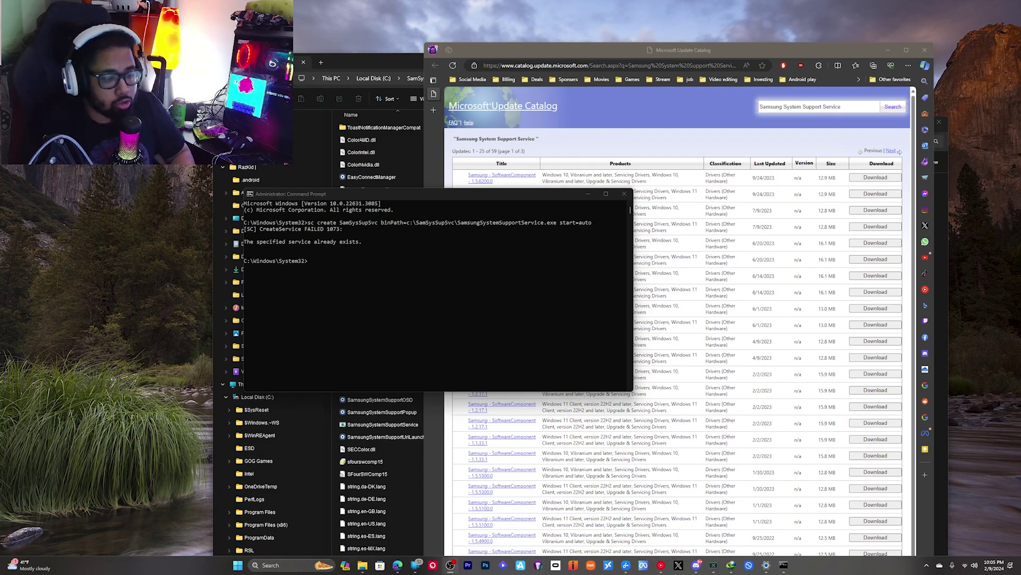
# - Open Device Manager through a Windows search, enlarge its window, examine the entries under Other devices, and close it
pyautogui.click(237, 564)
pyautogui.write('device manager')
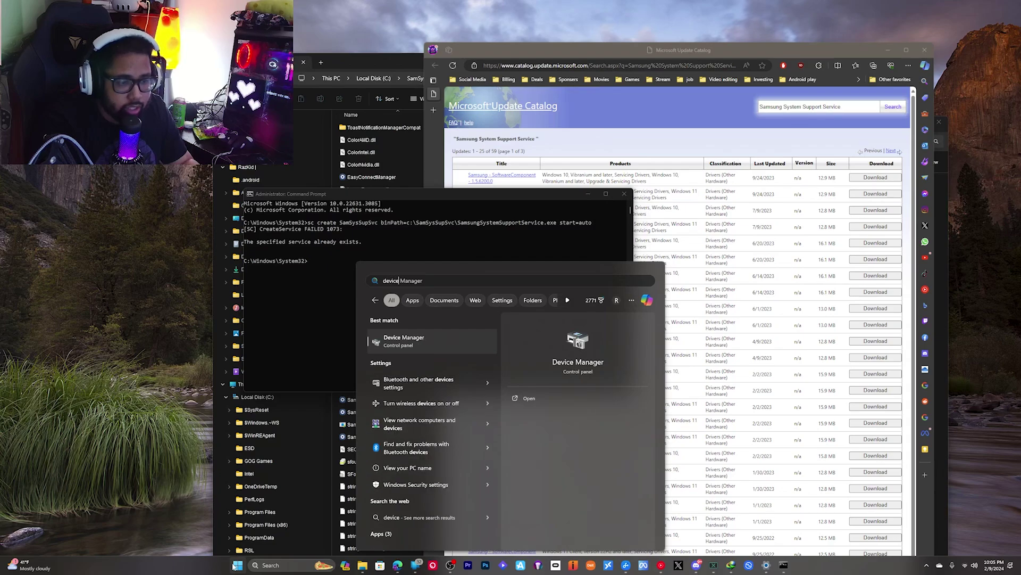
pyautogui.press('Return')
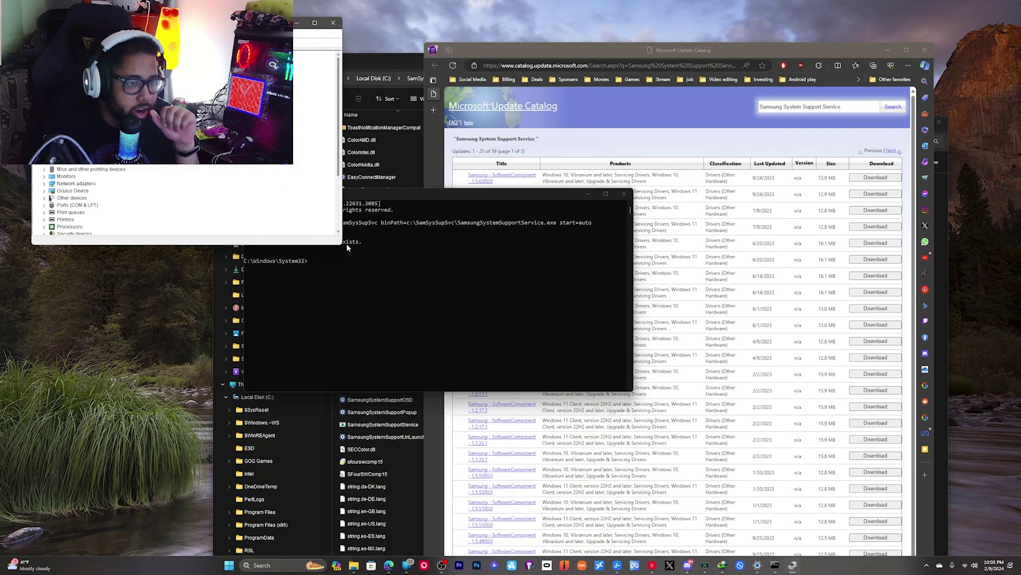
pyautogui.moveTo(342, 245); pyautogui.dragTo(466, 463)
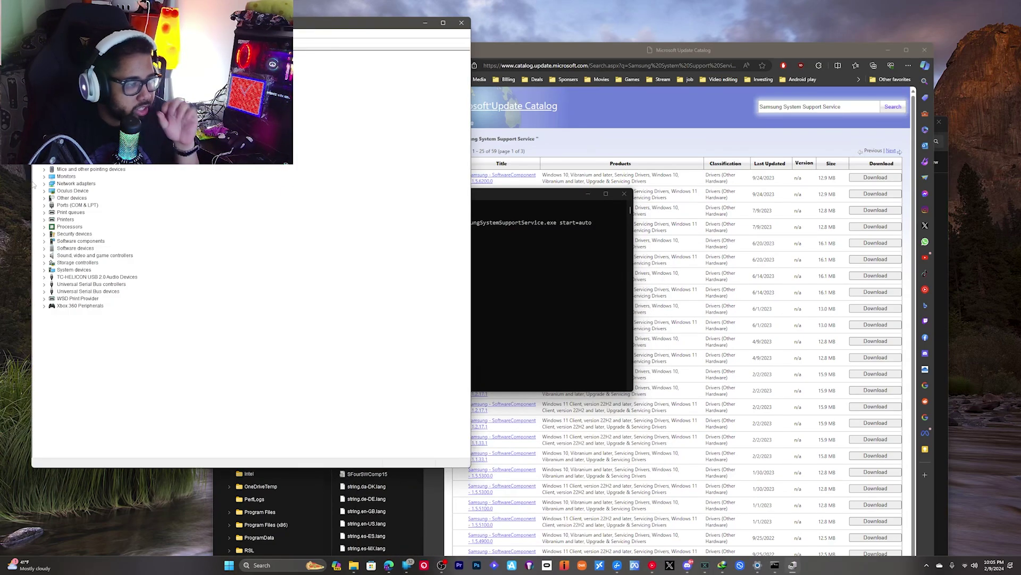
pyautogui.click(44, 198)
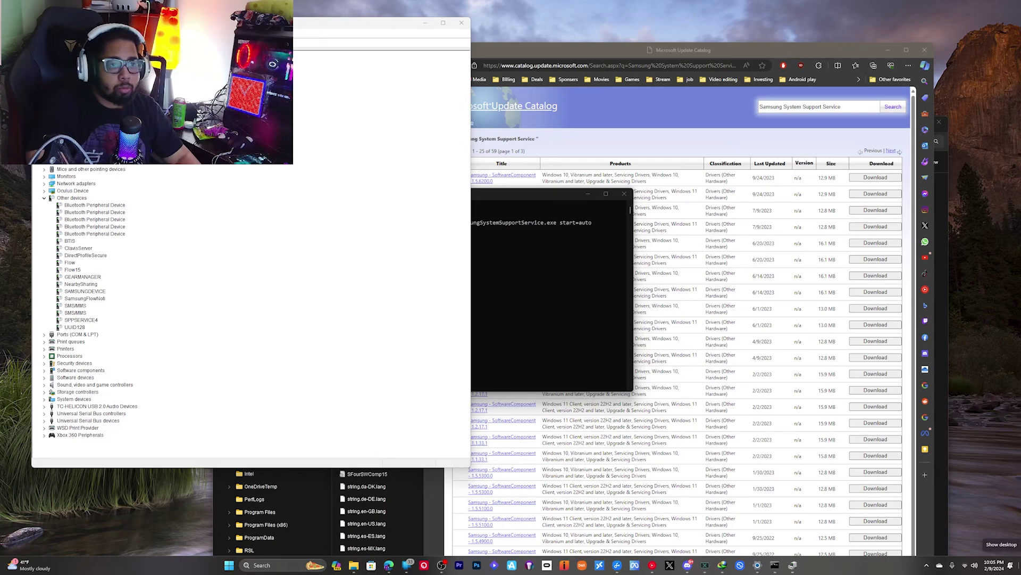
pyautogui.click(462, 23)
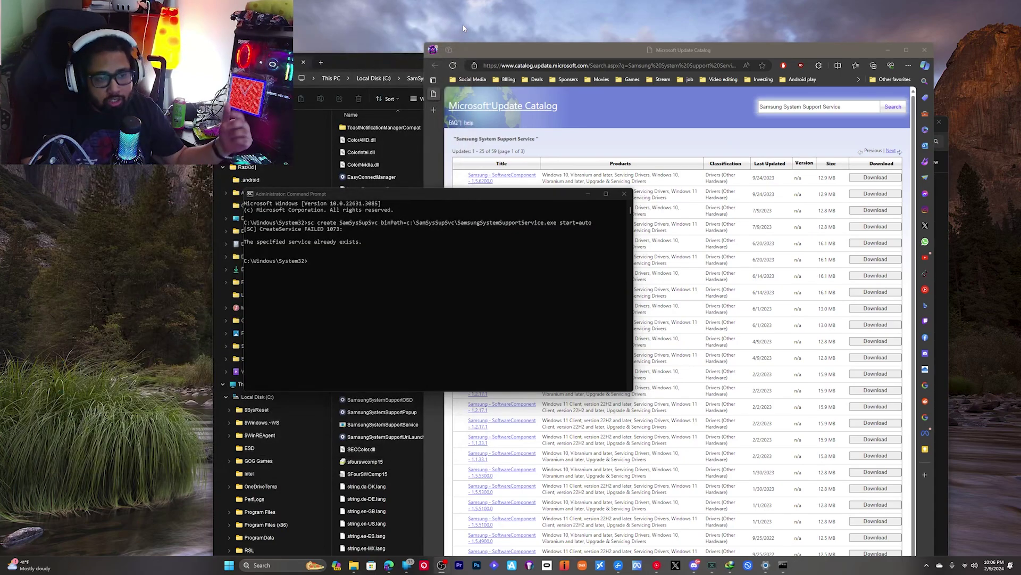